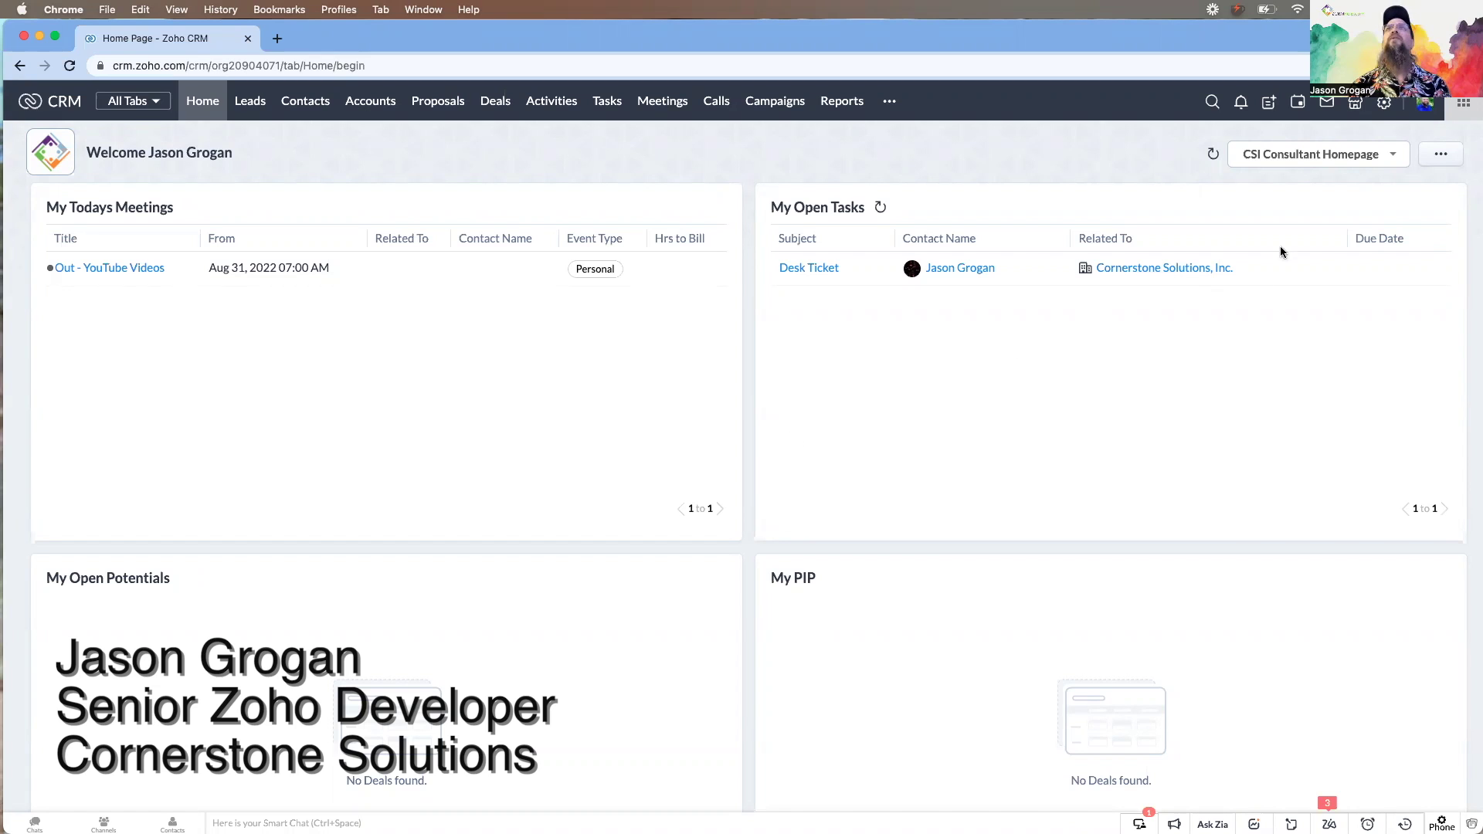
# Step: Go to Setup's Automation Schedules page, which lists the Active Contacts Counter schedule
pyautogui.click(1383, 103)
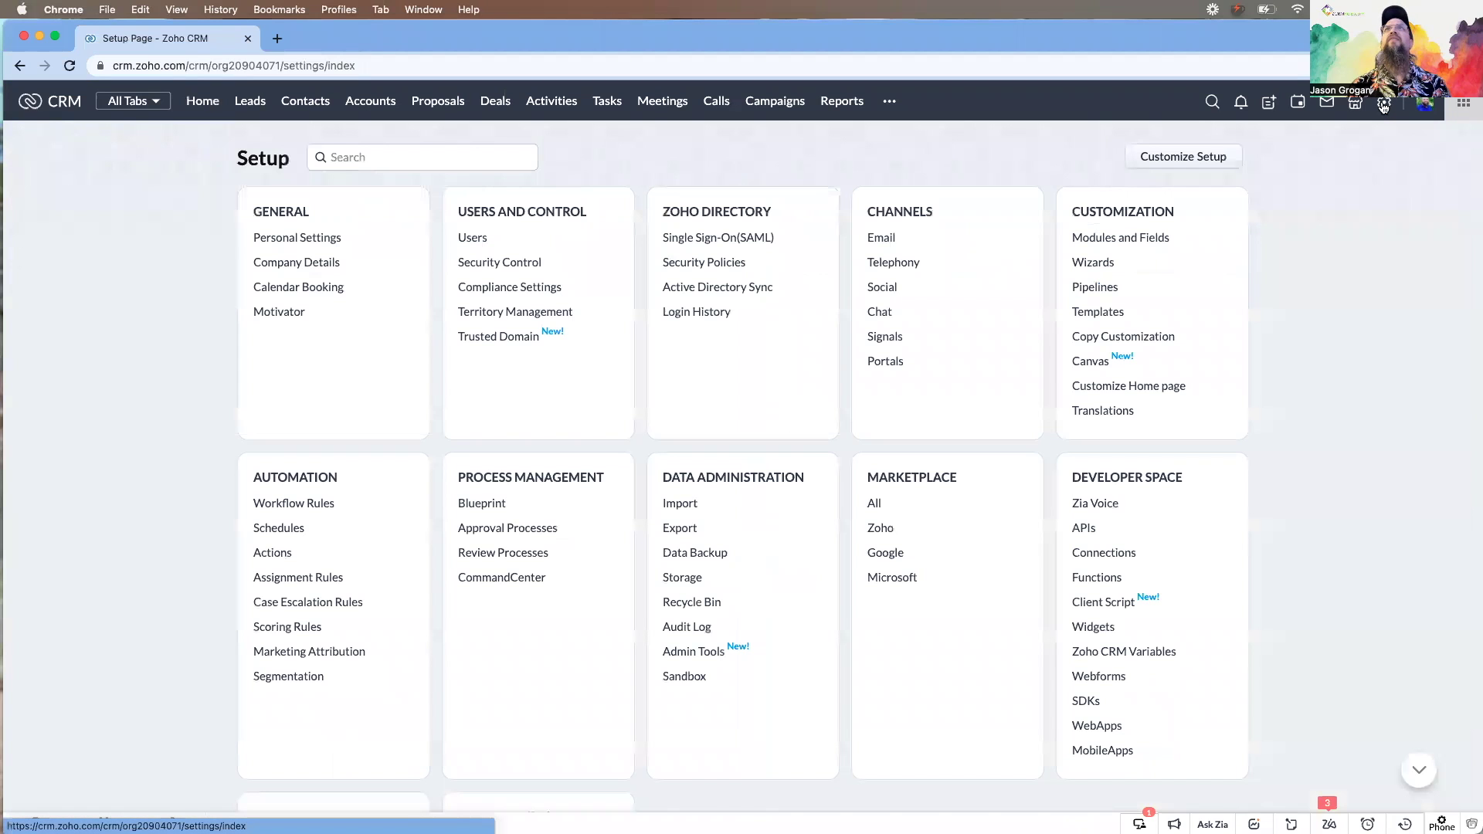
pyautogui.click(270, 530)
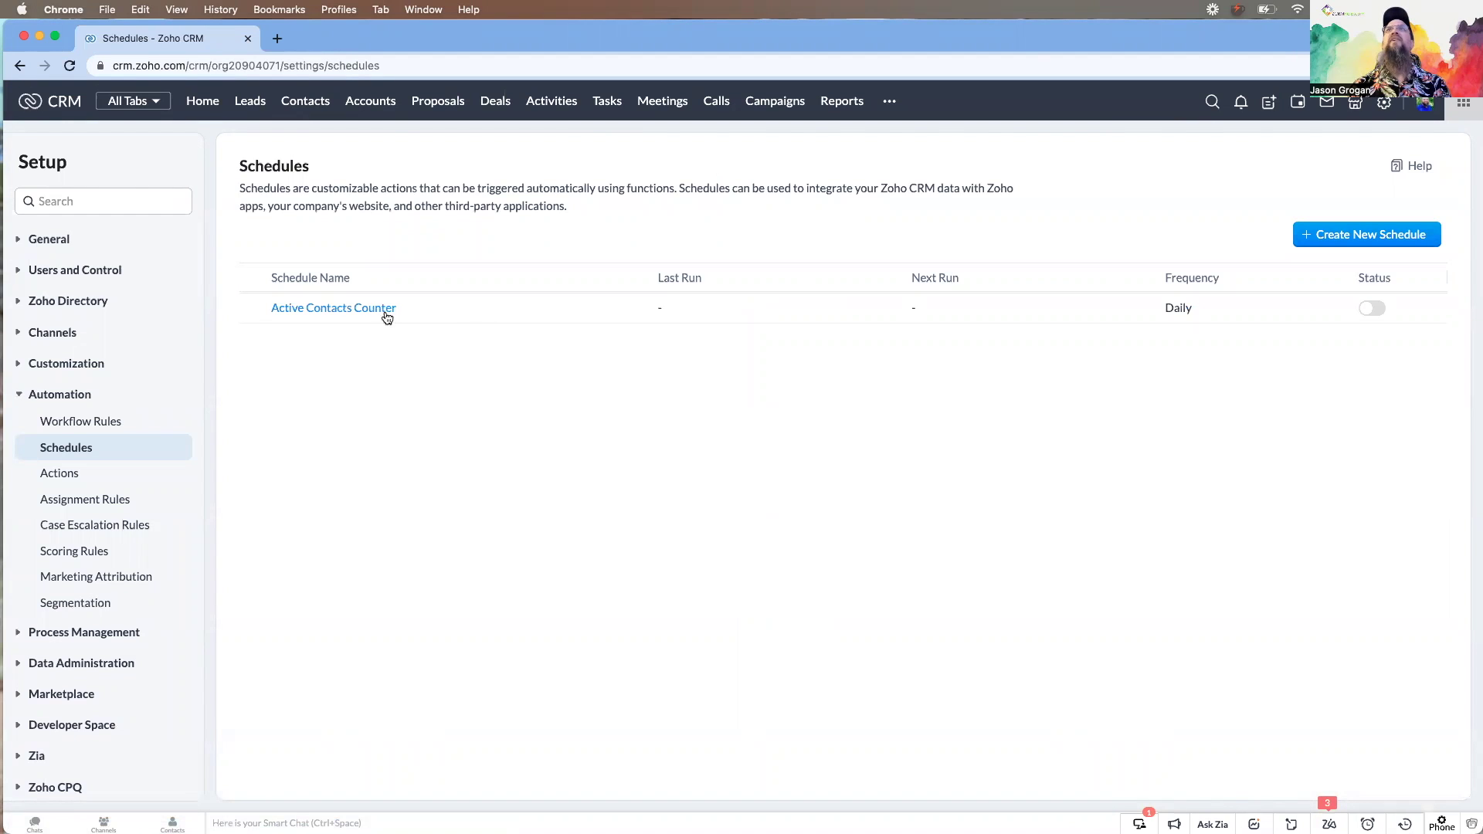
# Step: Open Active Contacts Counter, review its frequency choices keeping Every day, and start editing its function
pyautogui.click(326, 309)
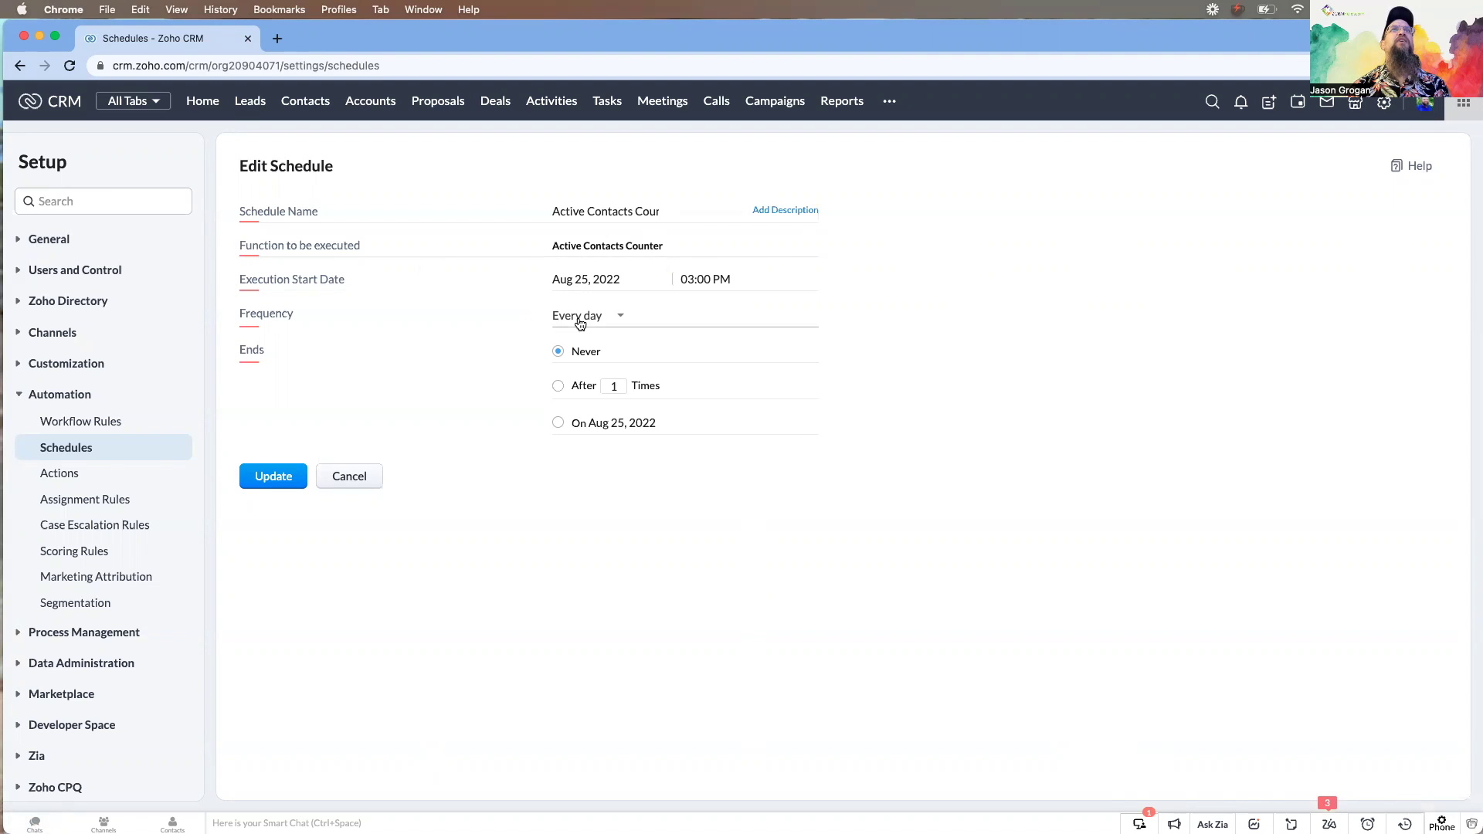
pyautogui.click(622, 321)
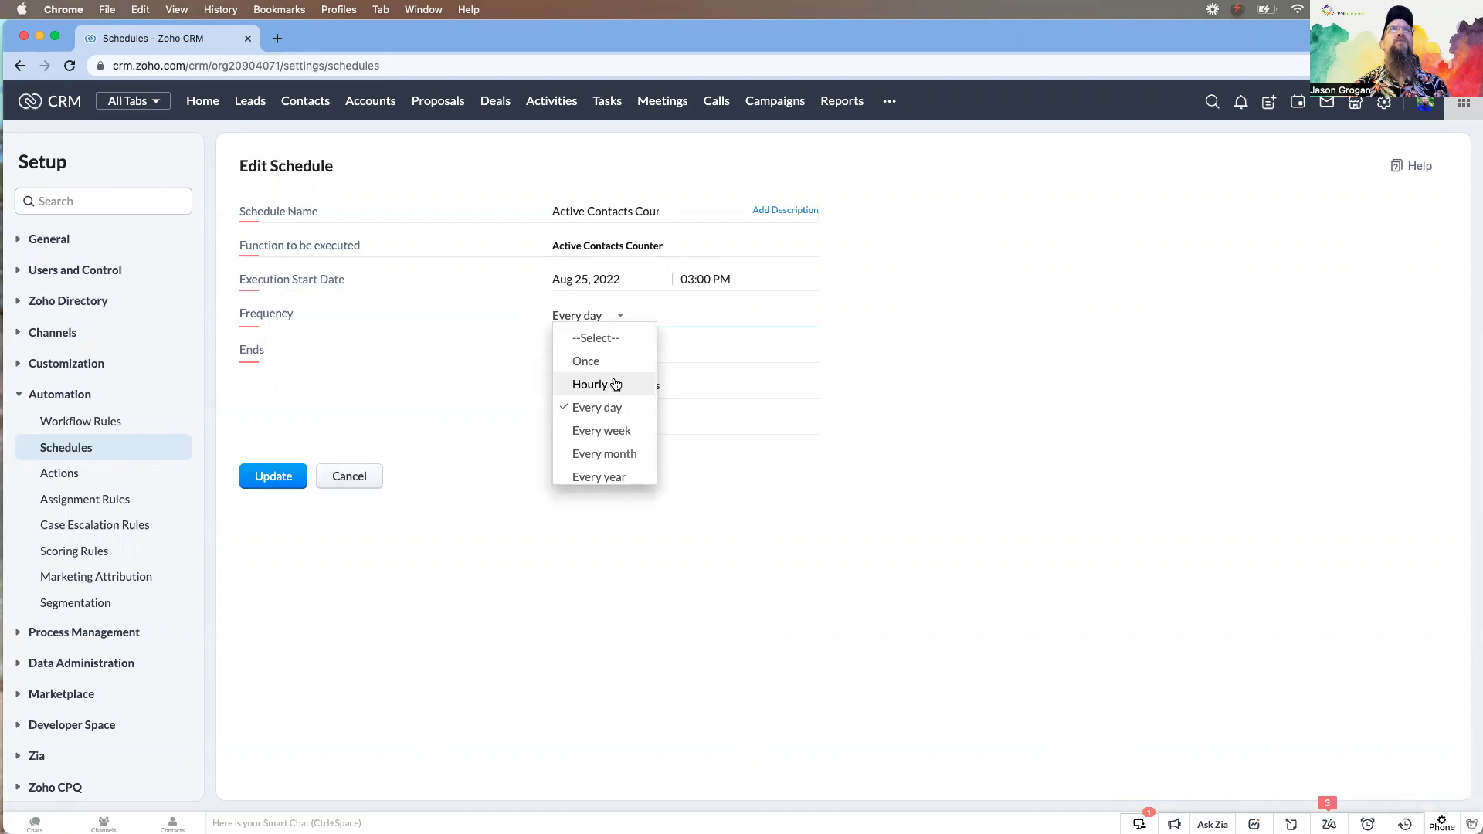
pyautogui.scroll(-1, 605, 470)
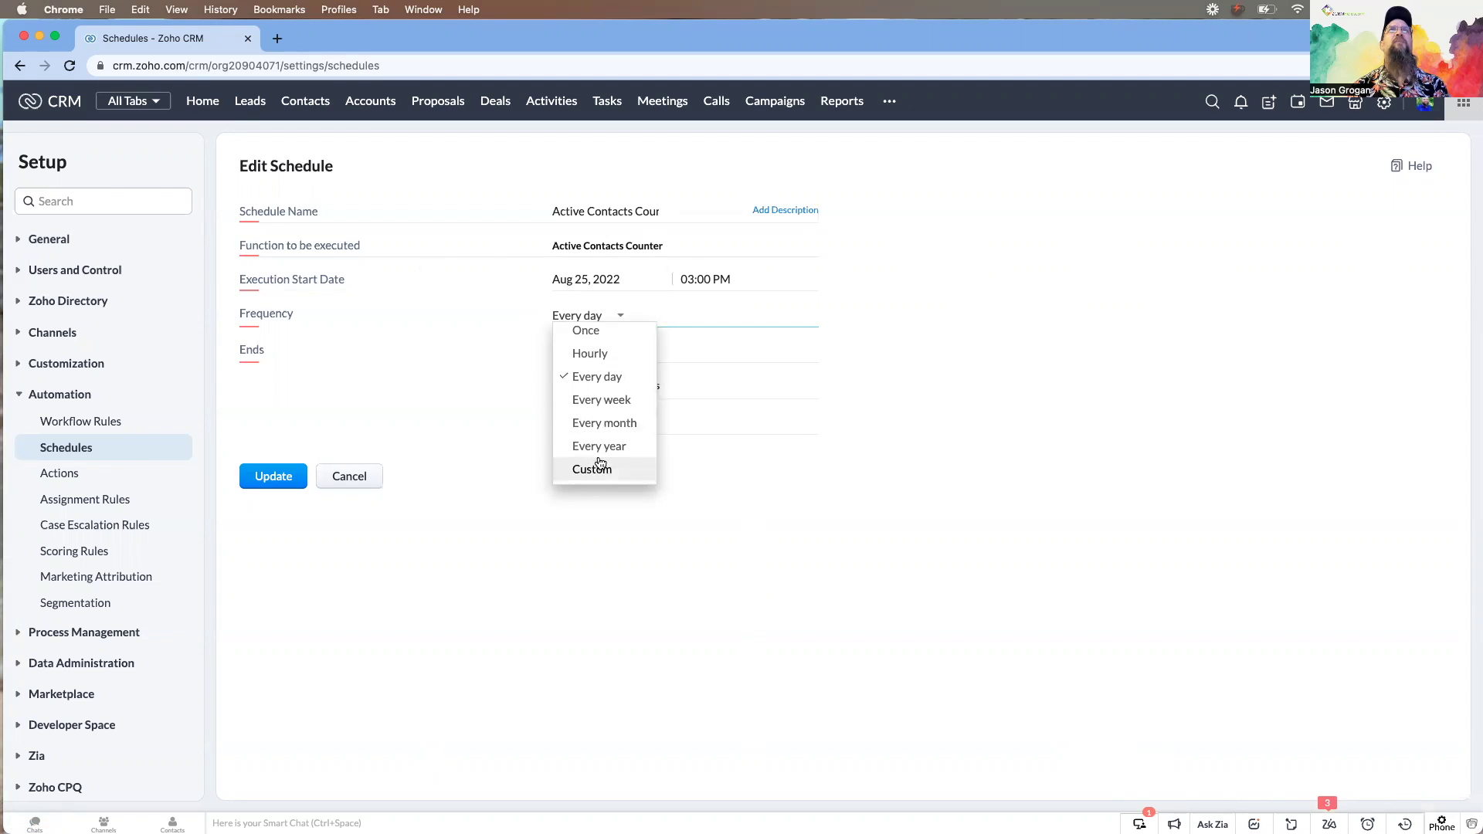
pyautogui.click(498, 332)
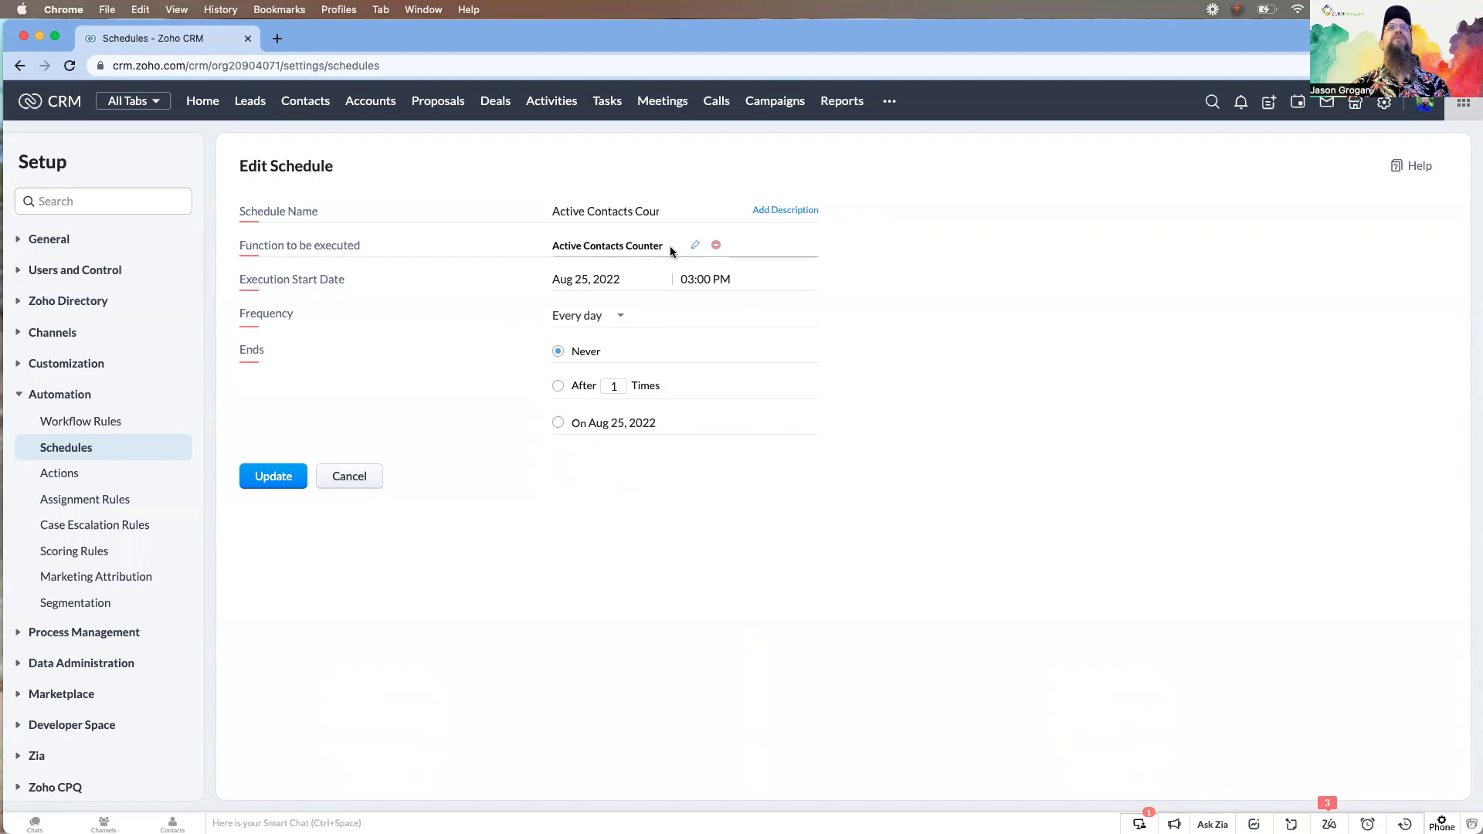
pyautogui.click(695, 247)
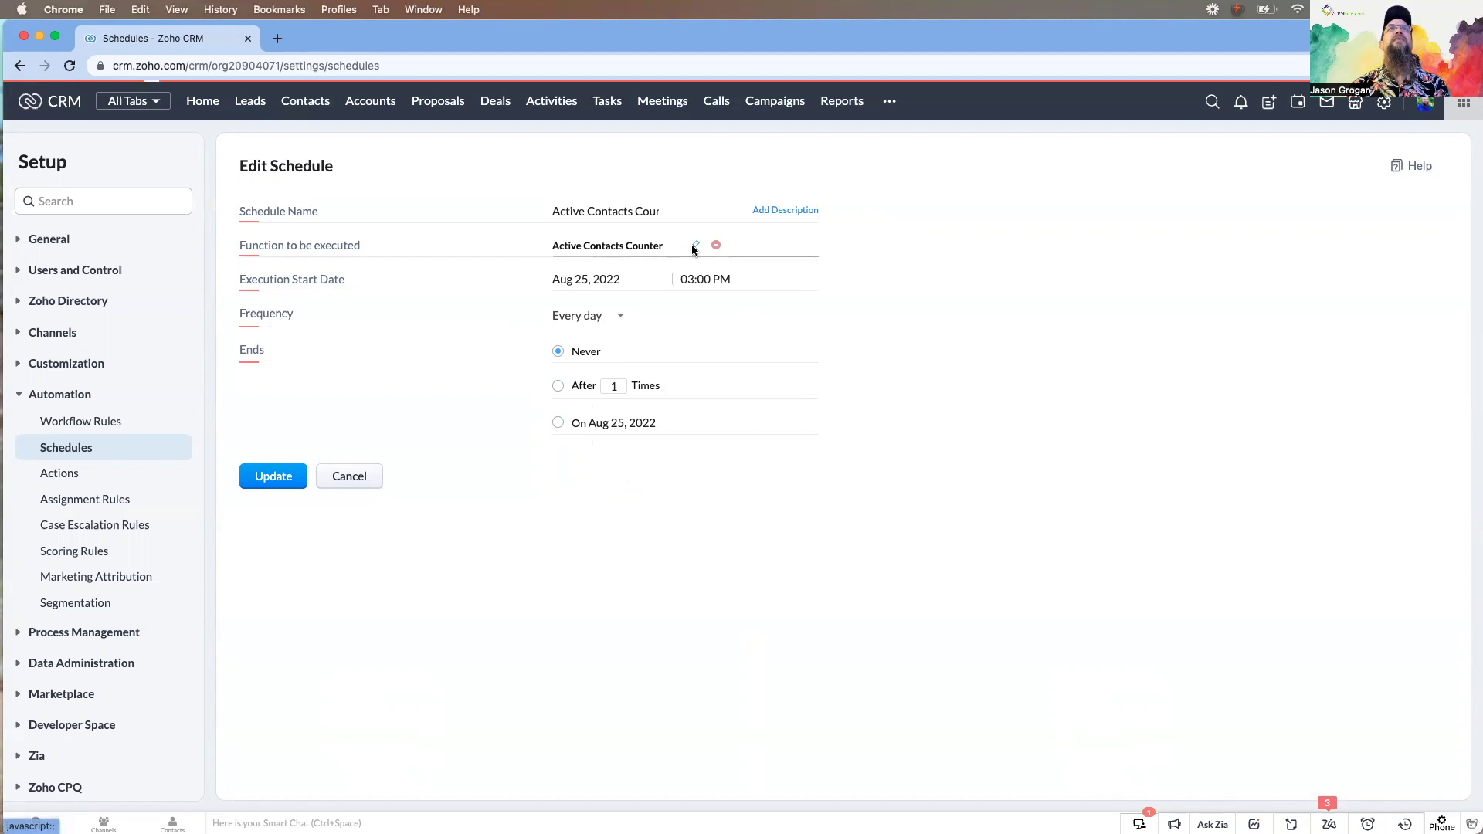
# Step: Open the function's Deluge script and scroll through its Client-Zoho account-page contact-counting blocks
pyautogui.click(718, 162)
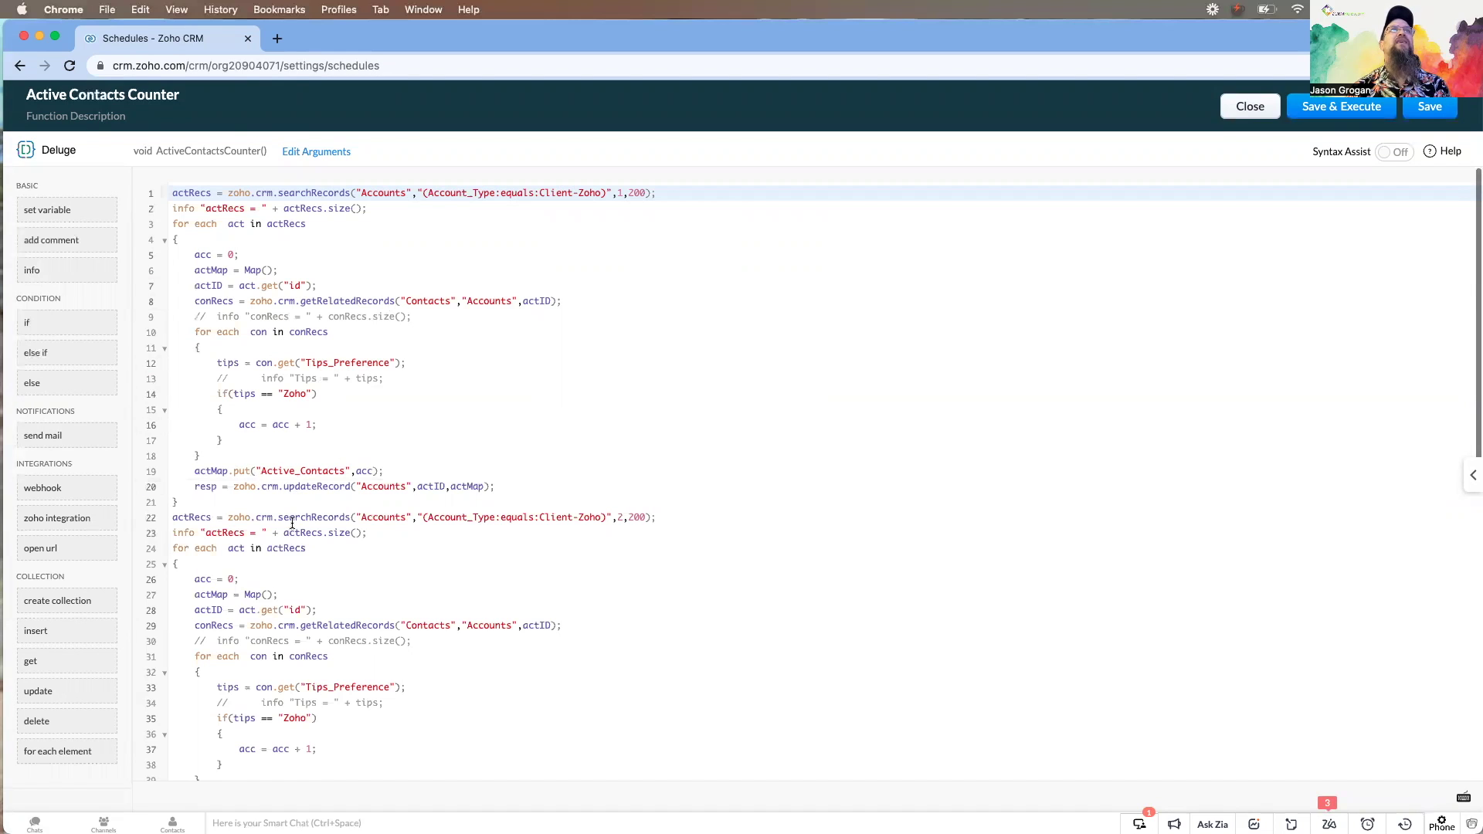
pyautogui.scroll(-5, 313, 545)
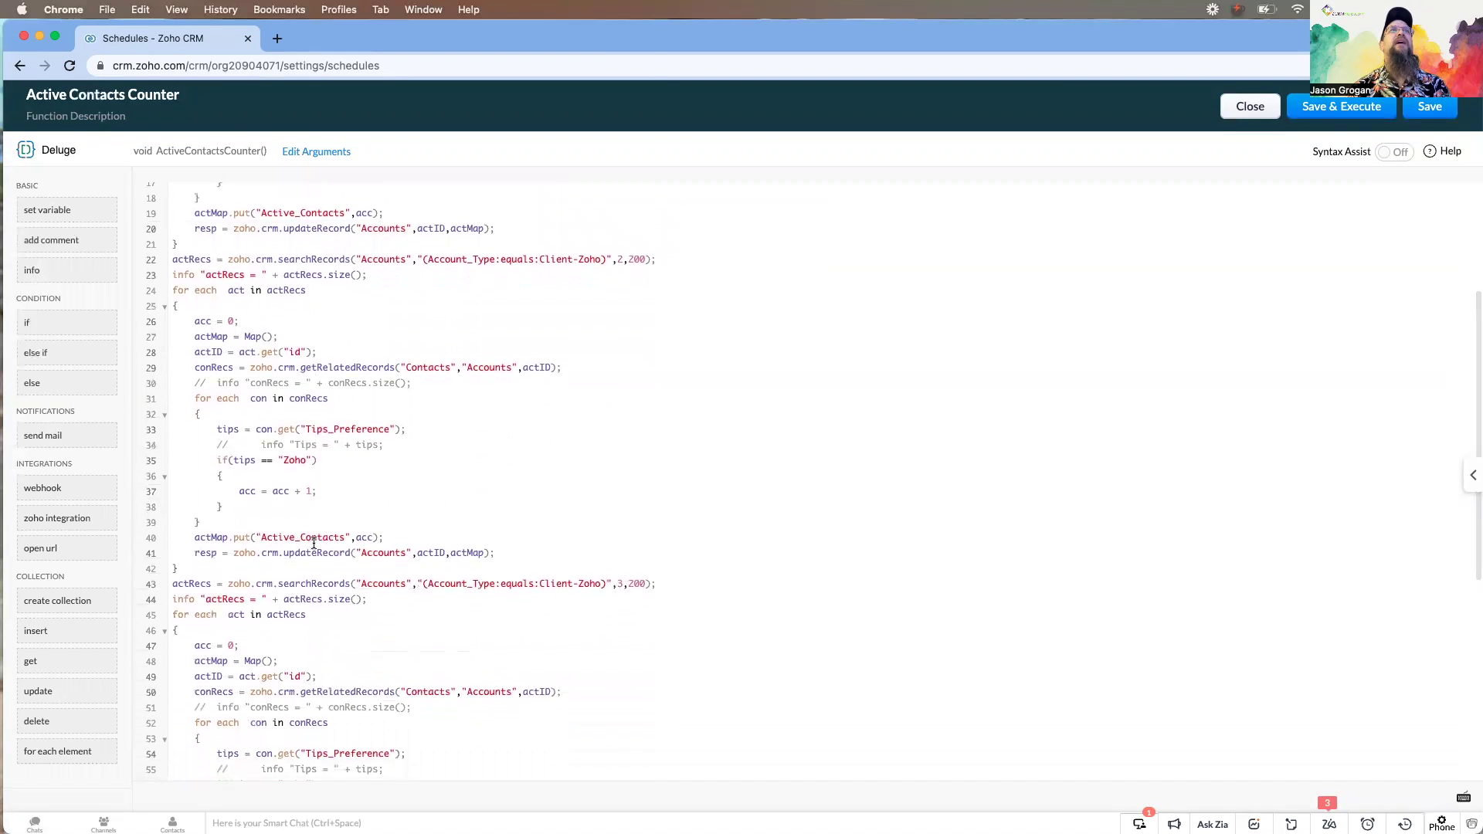
pyautogui.scroll(-7, 297, 489)
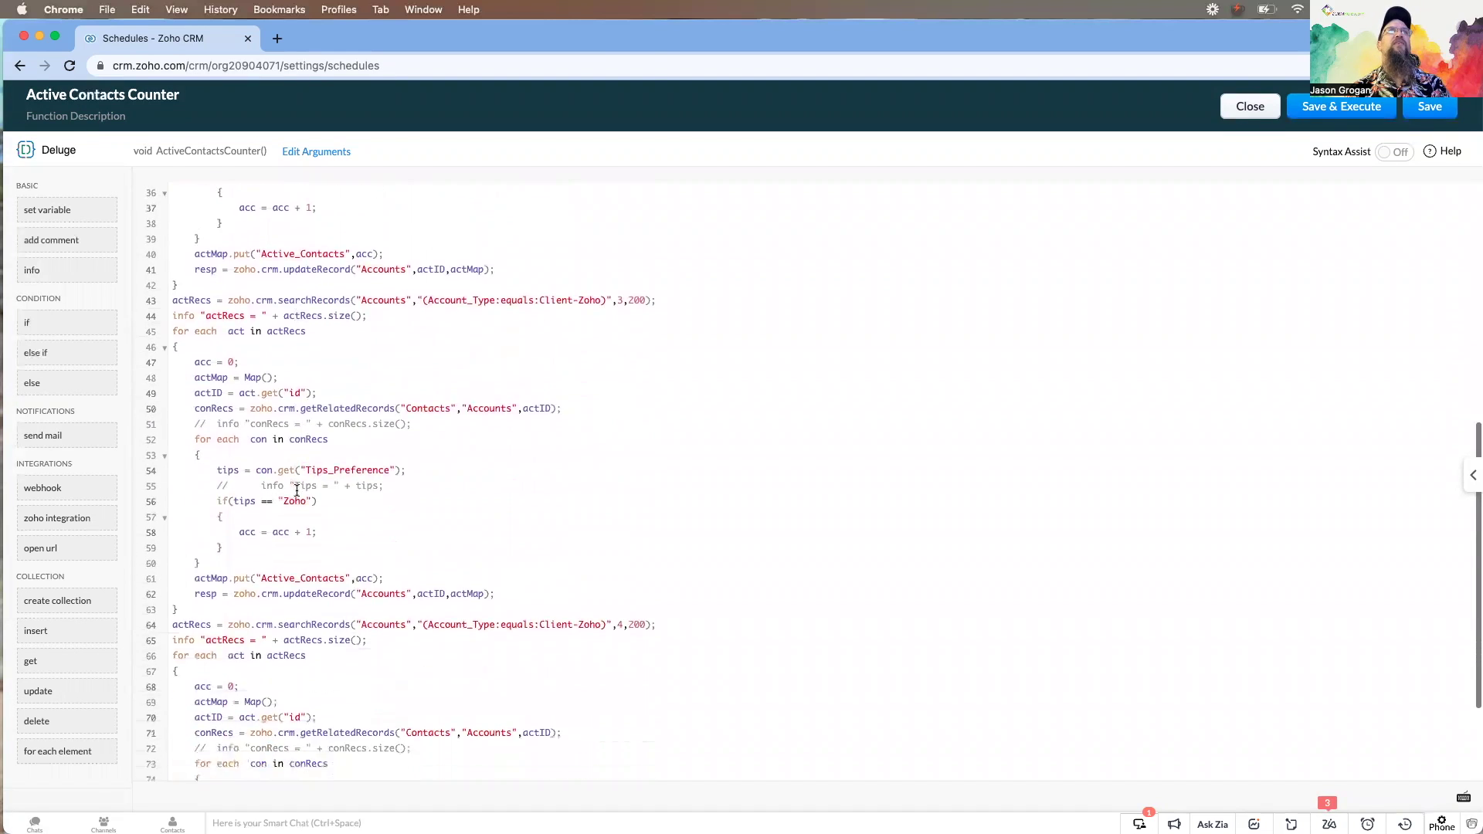
pyautogui.scroll(-3, 297, 490)
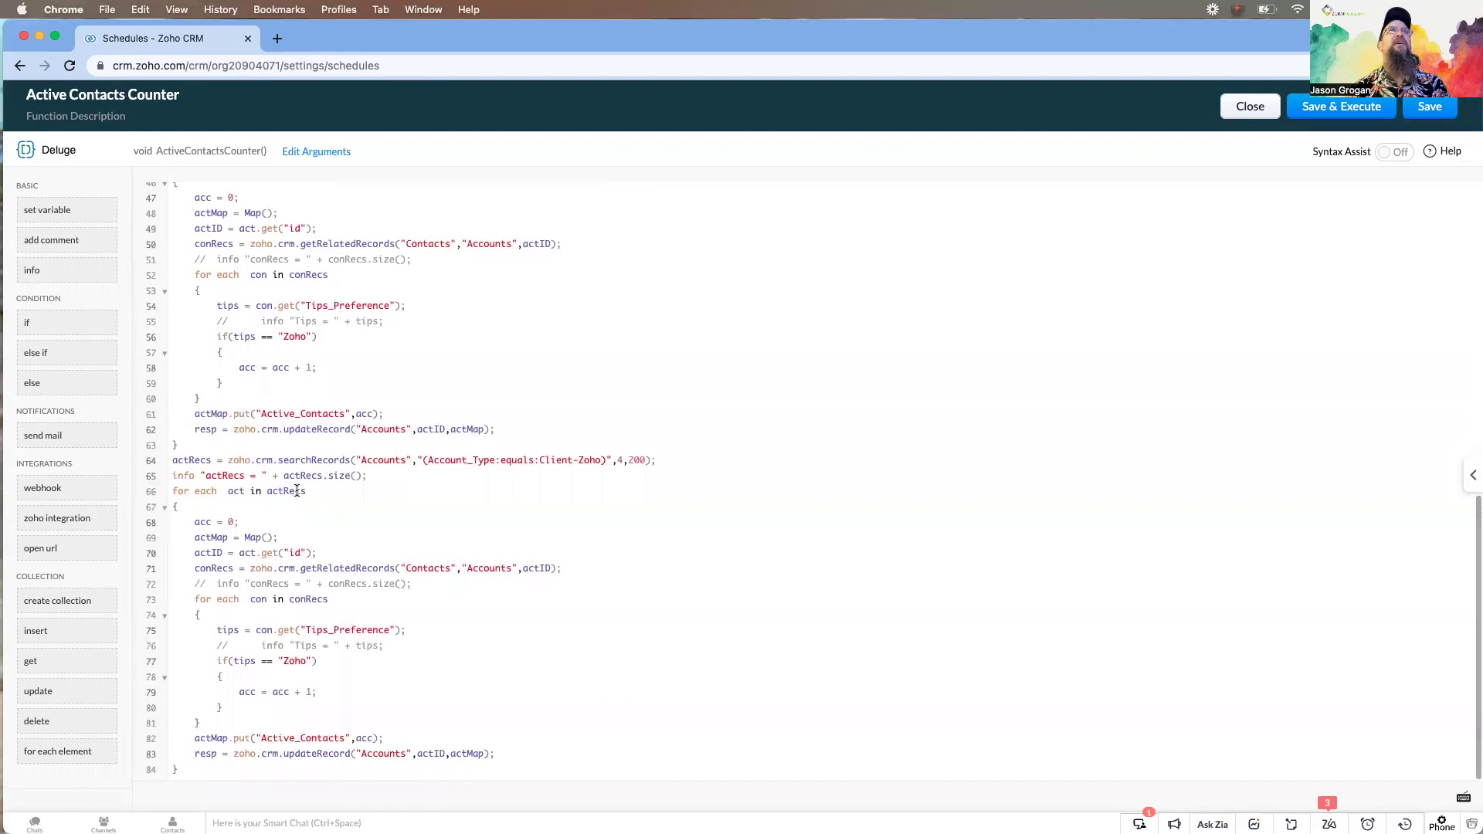
pyautogui.scroll(14, 369, 373)
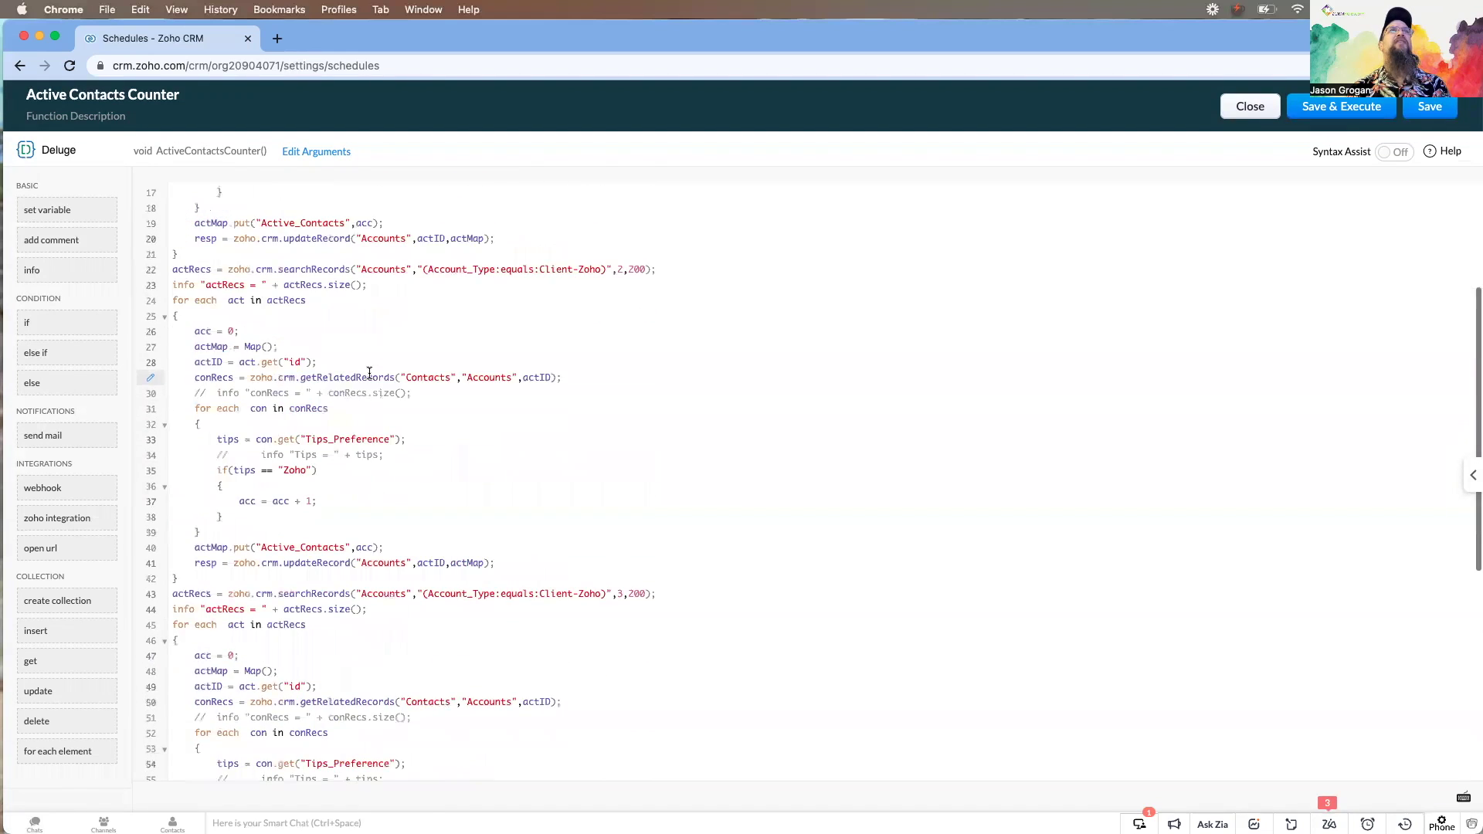
pyautogui.scroll(1, 370, 373)
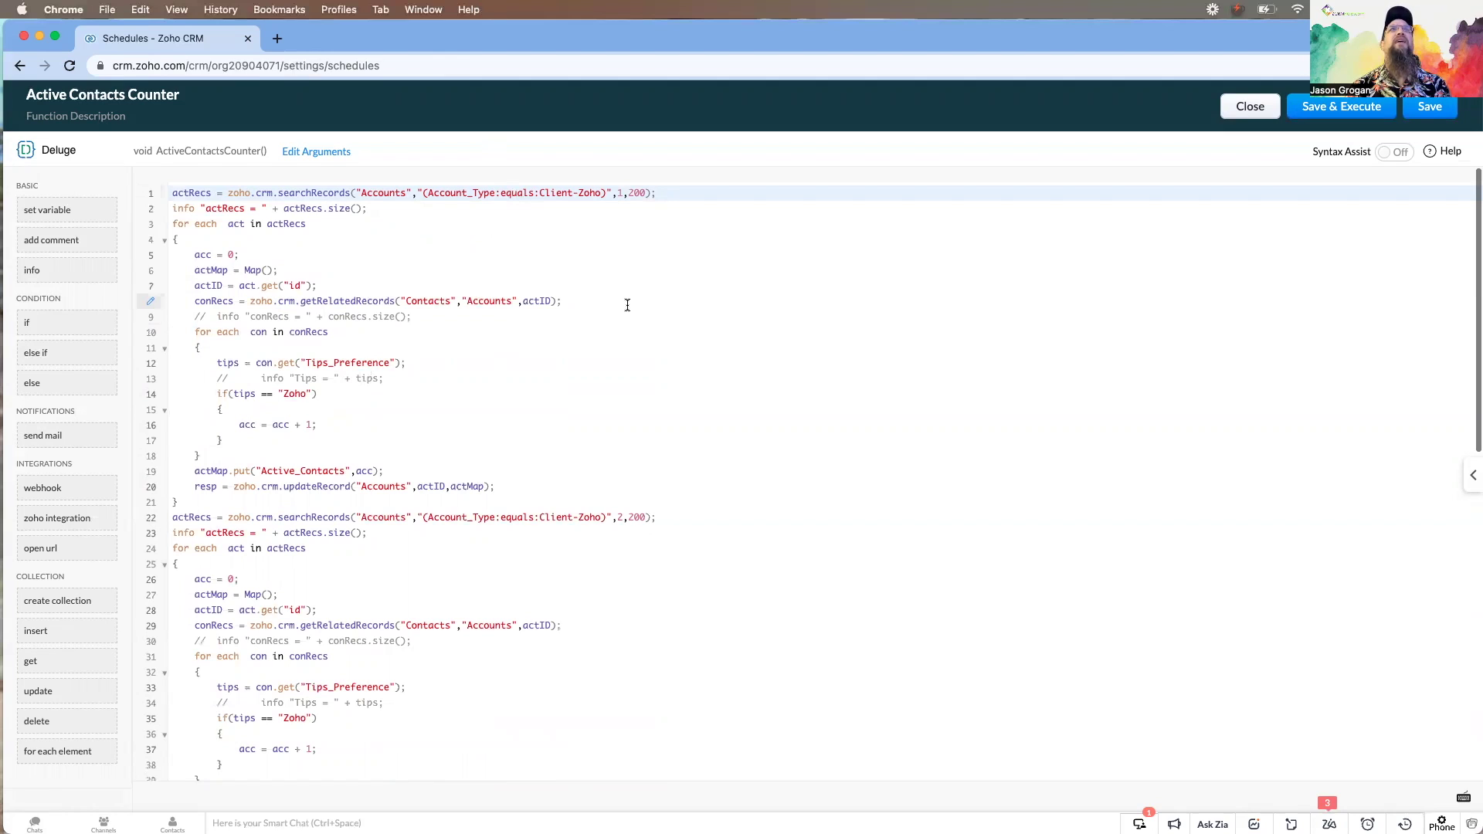
# Step: Scroll through the unchanged Deluge code, then close it to return to the Edit Schedule form
pyautogui.scroll(-3, 628, 305)
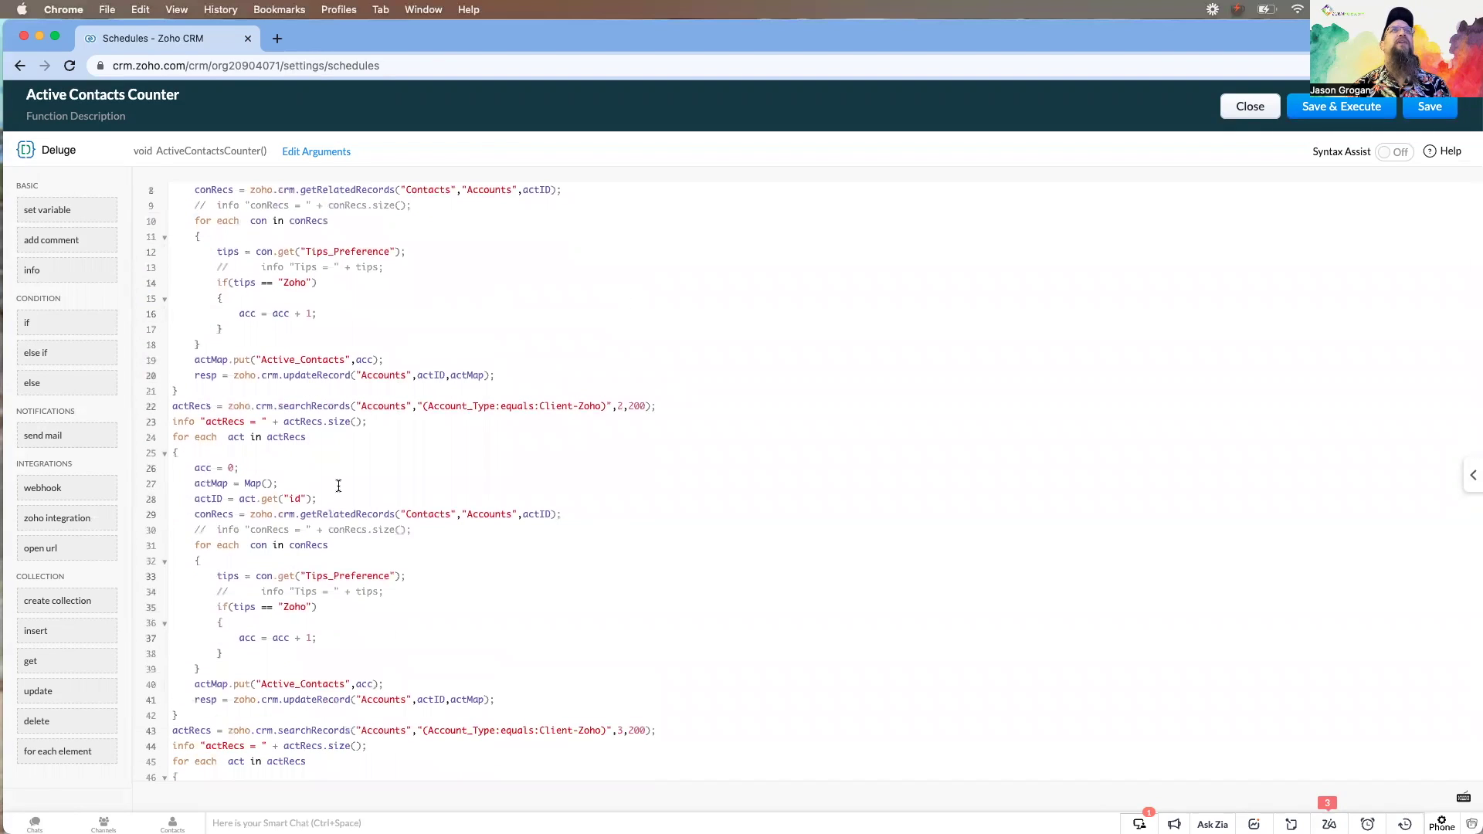
pyautogui.scroll(-2, 338, 485)
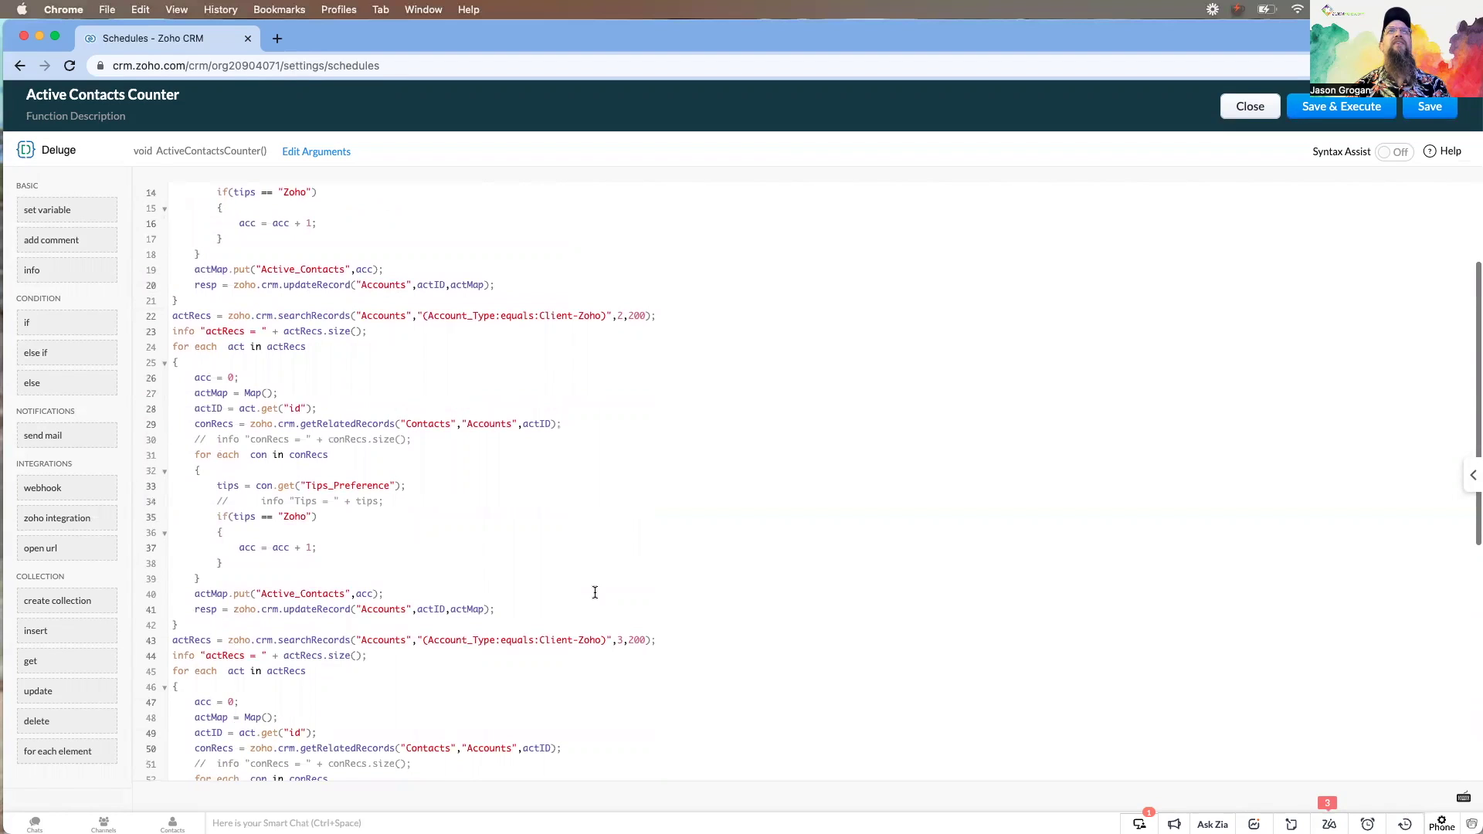
pyautogui.scroll(-9, 618, 639)
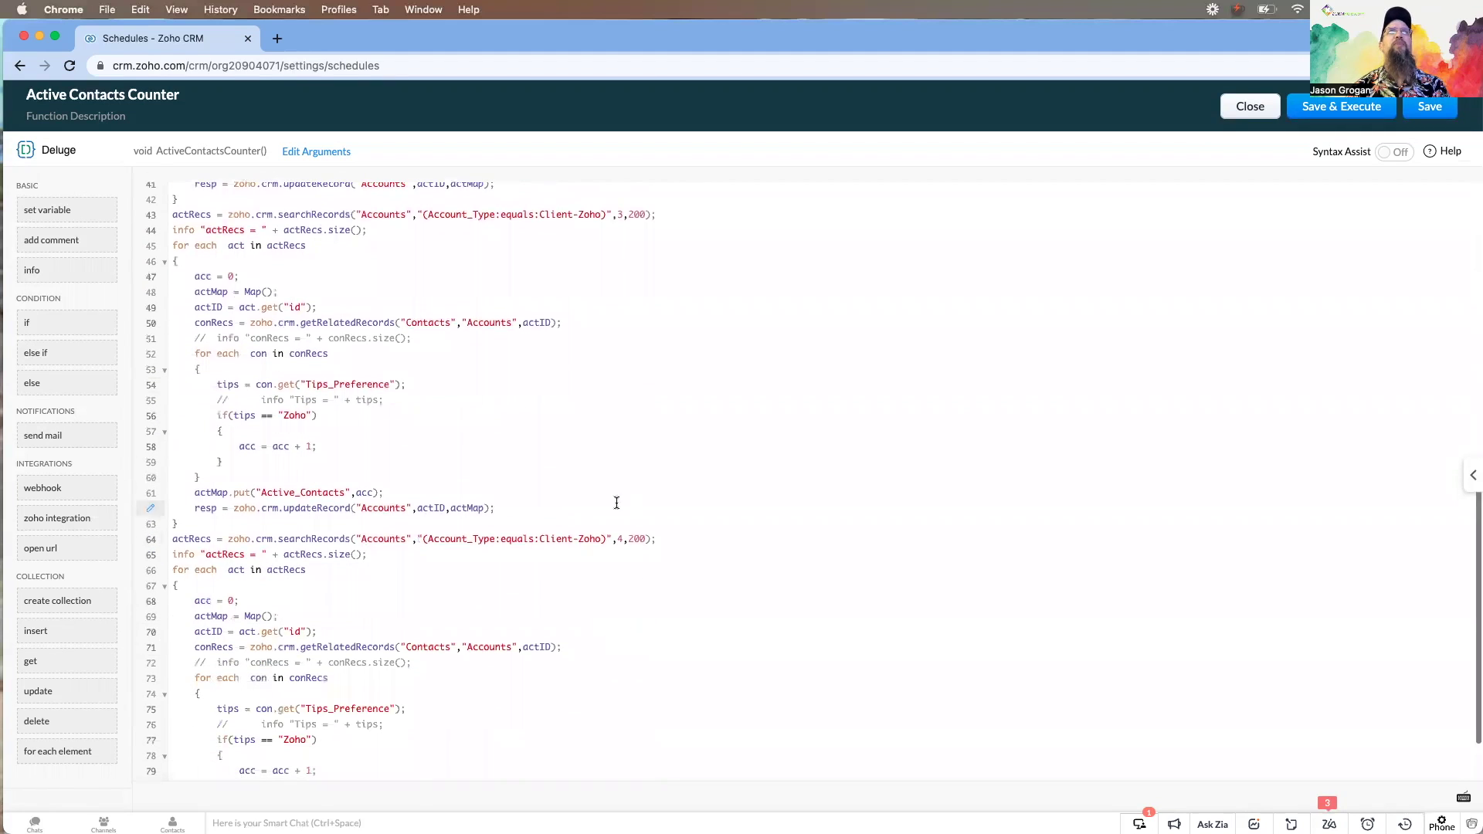
pyautogui.scroll(4, 624, 558)
pyautogui.scroll(10, 627, 559)
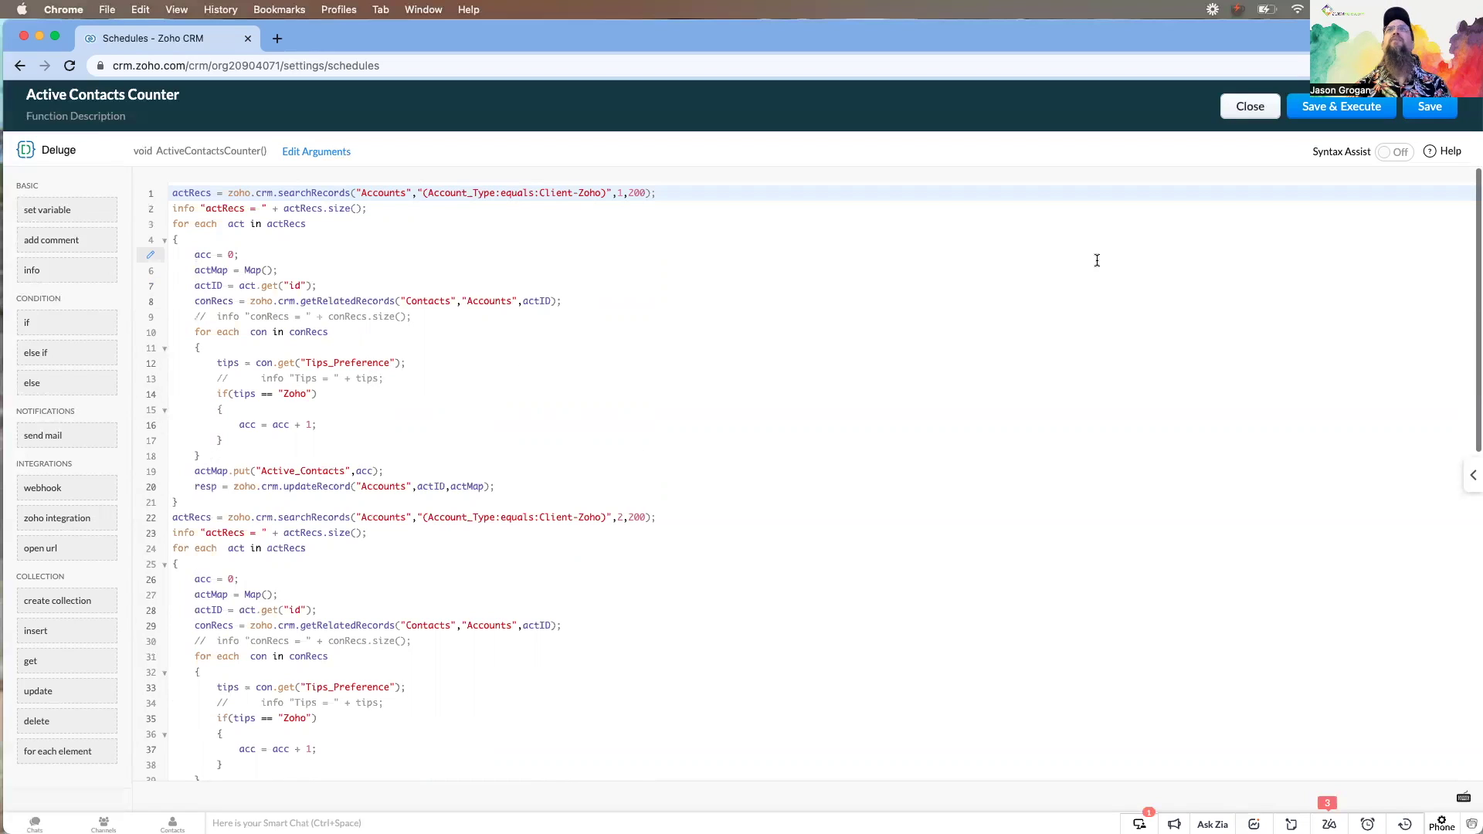
pyautogui.click(1237, 117)
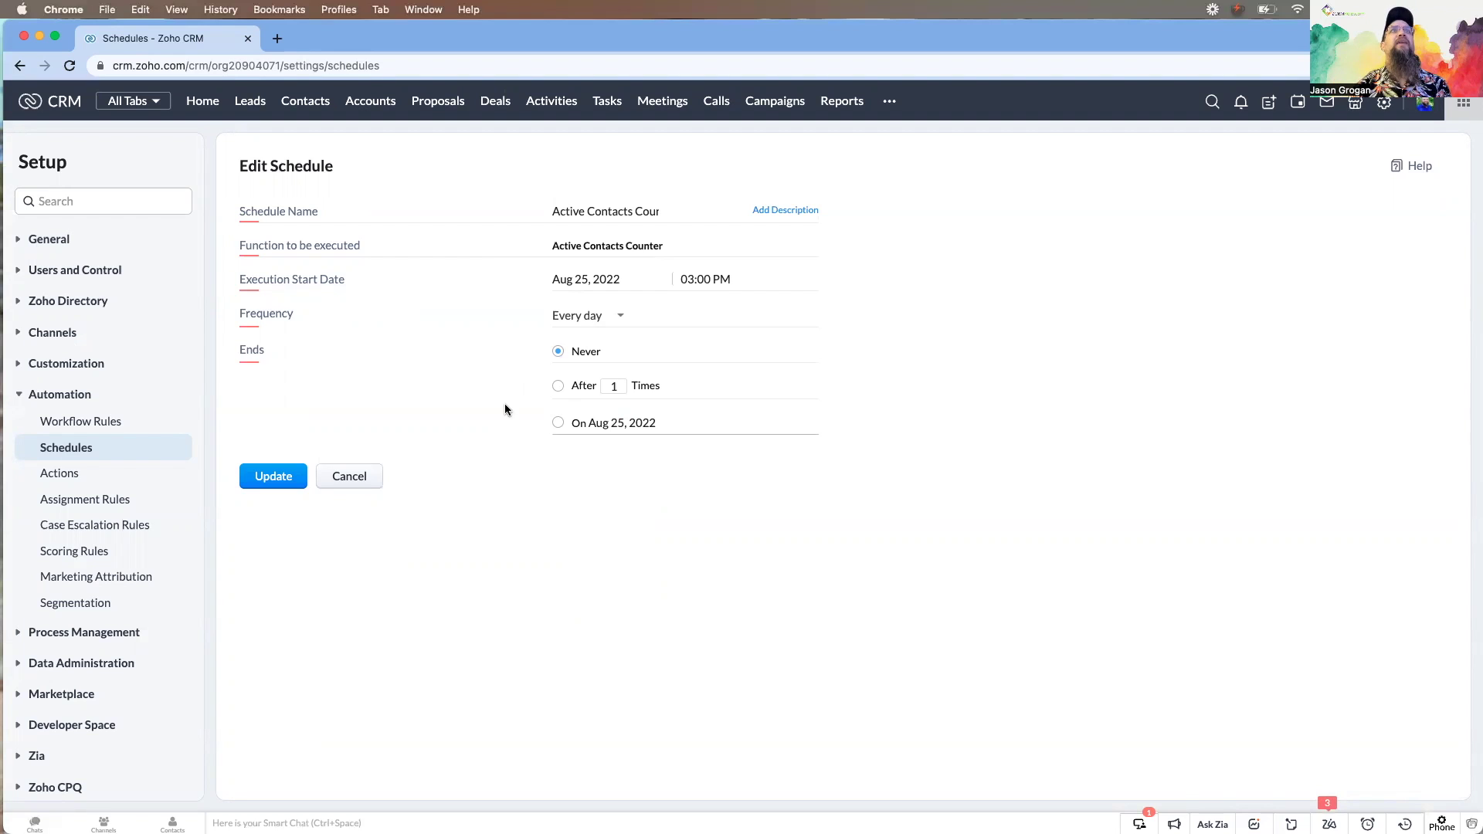
# Step: Update Active Contacts Counter without changes, then start a new schedule
pyautogui.click(259, 479)
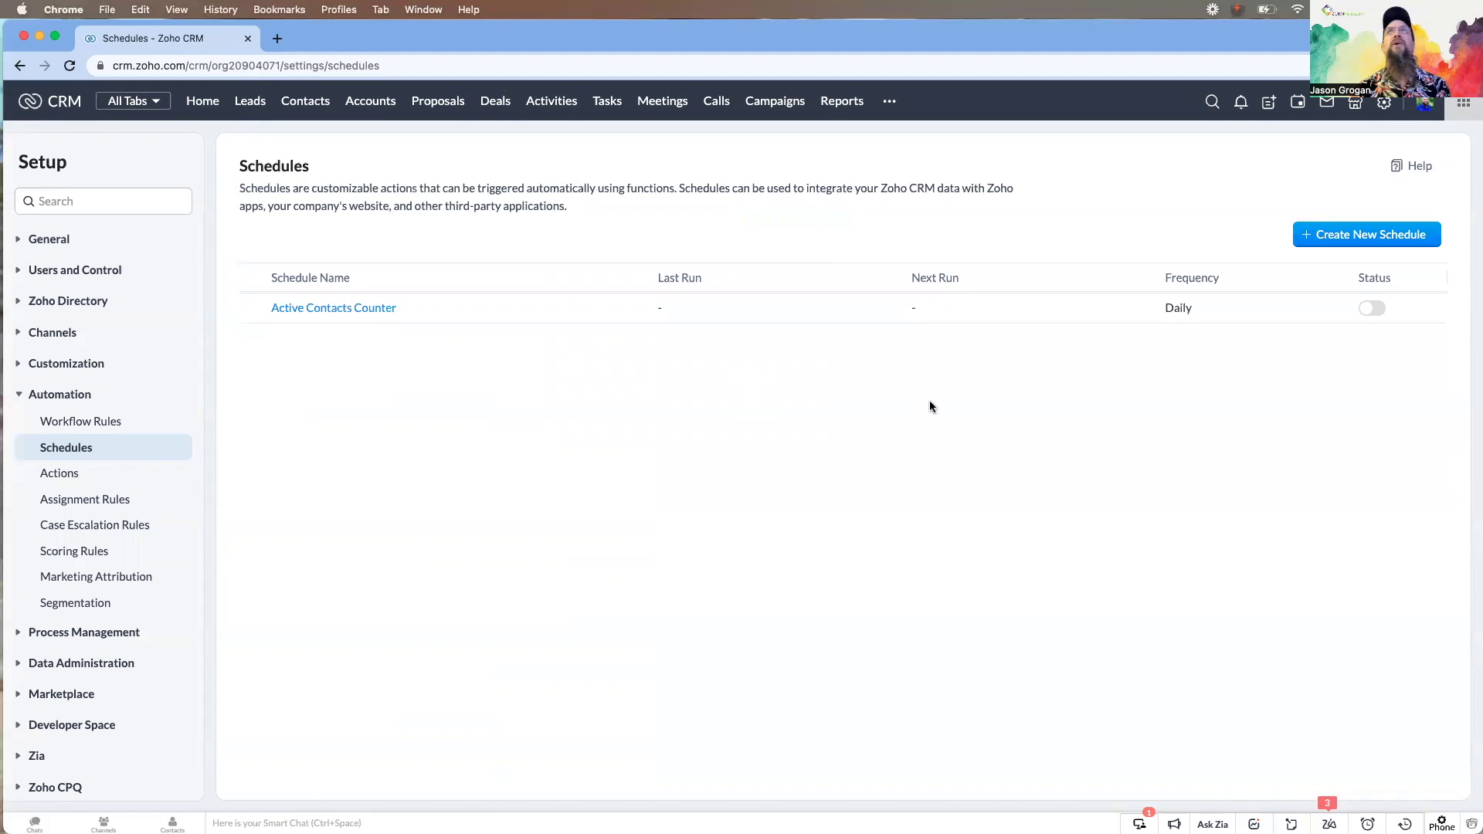
pyautogui.click(1337, 236)
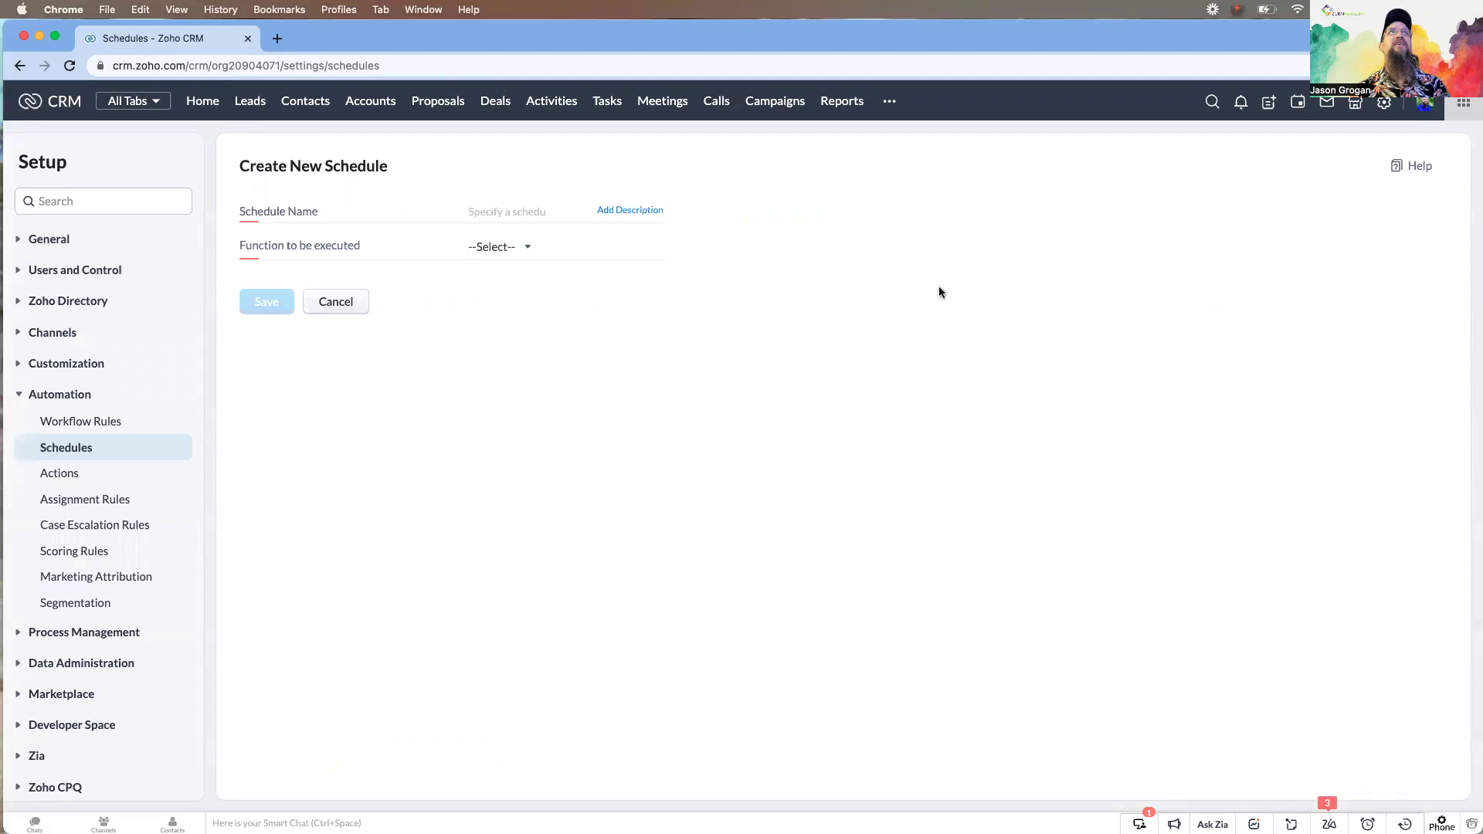
# Step: Name the schedule 'Test Schedule' and create a blank TestSchedule function with display name 'Test Schedule'
pyautogui.click(502, 206)
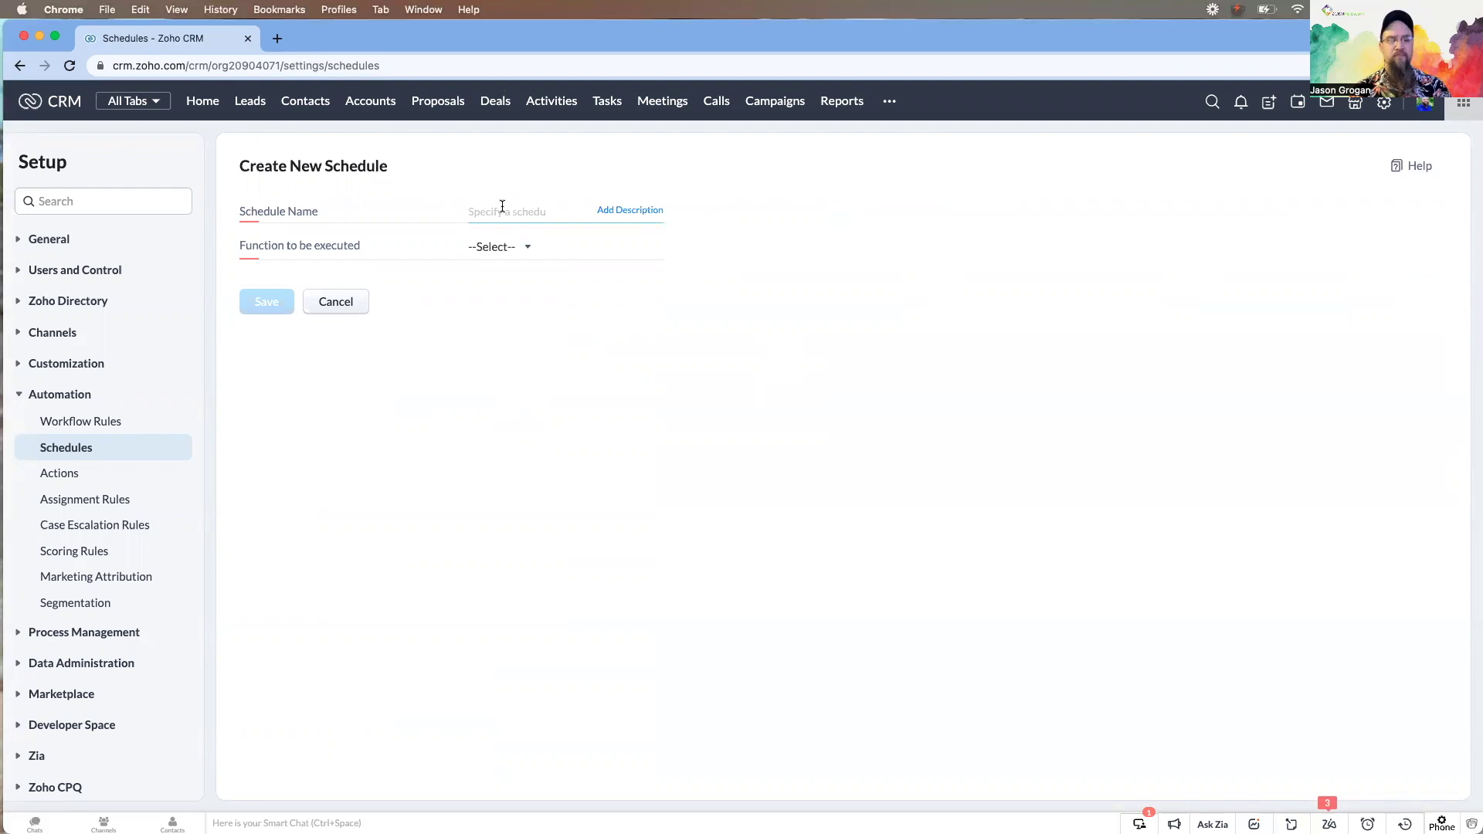
pyautogui.write('Test Schedule')
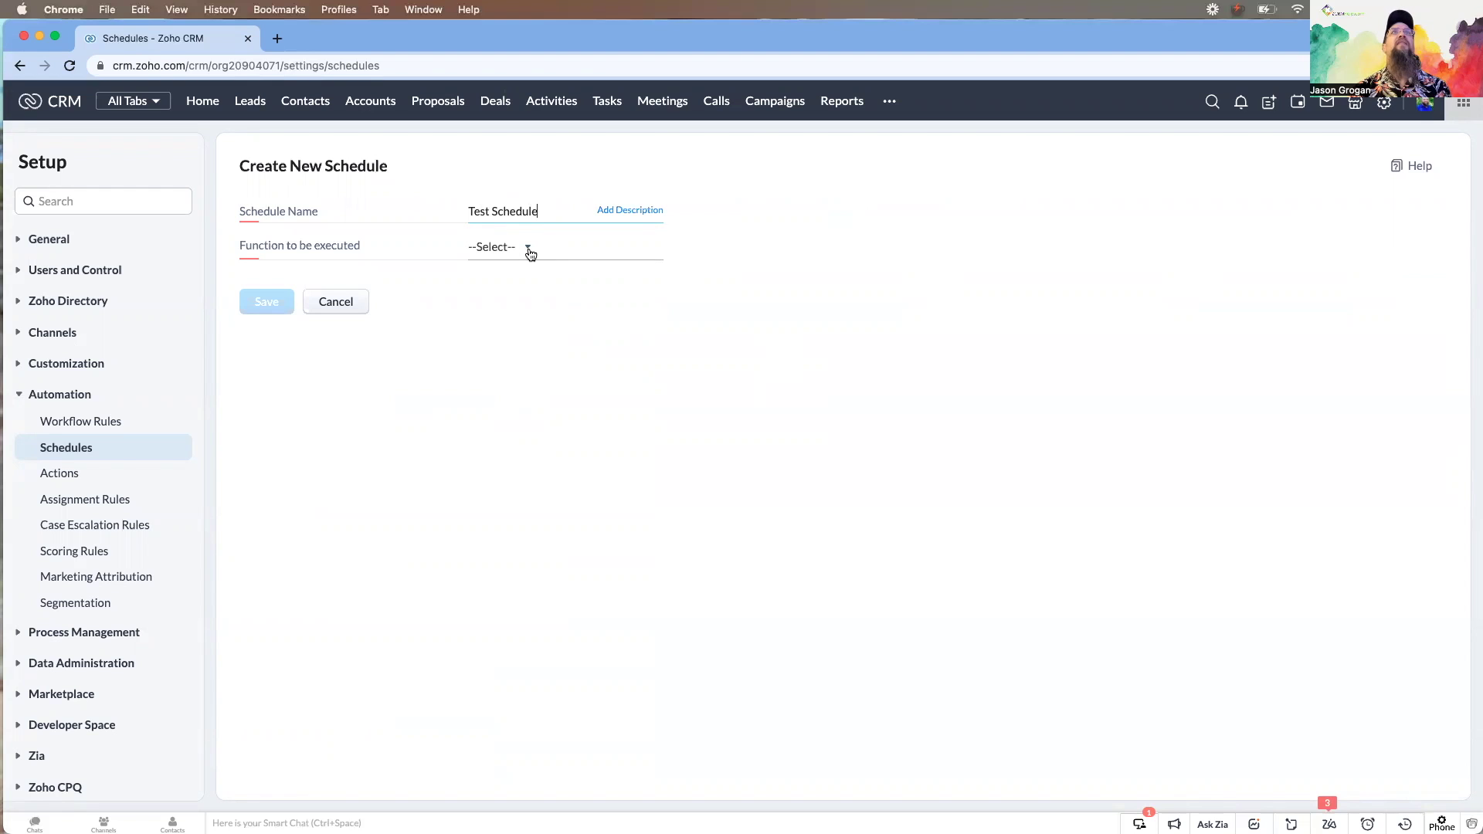
pyautogui.click(529, 248)
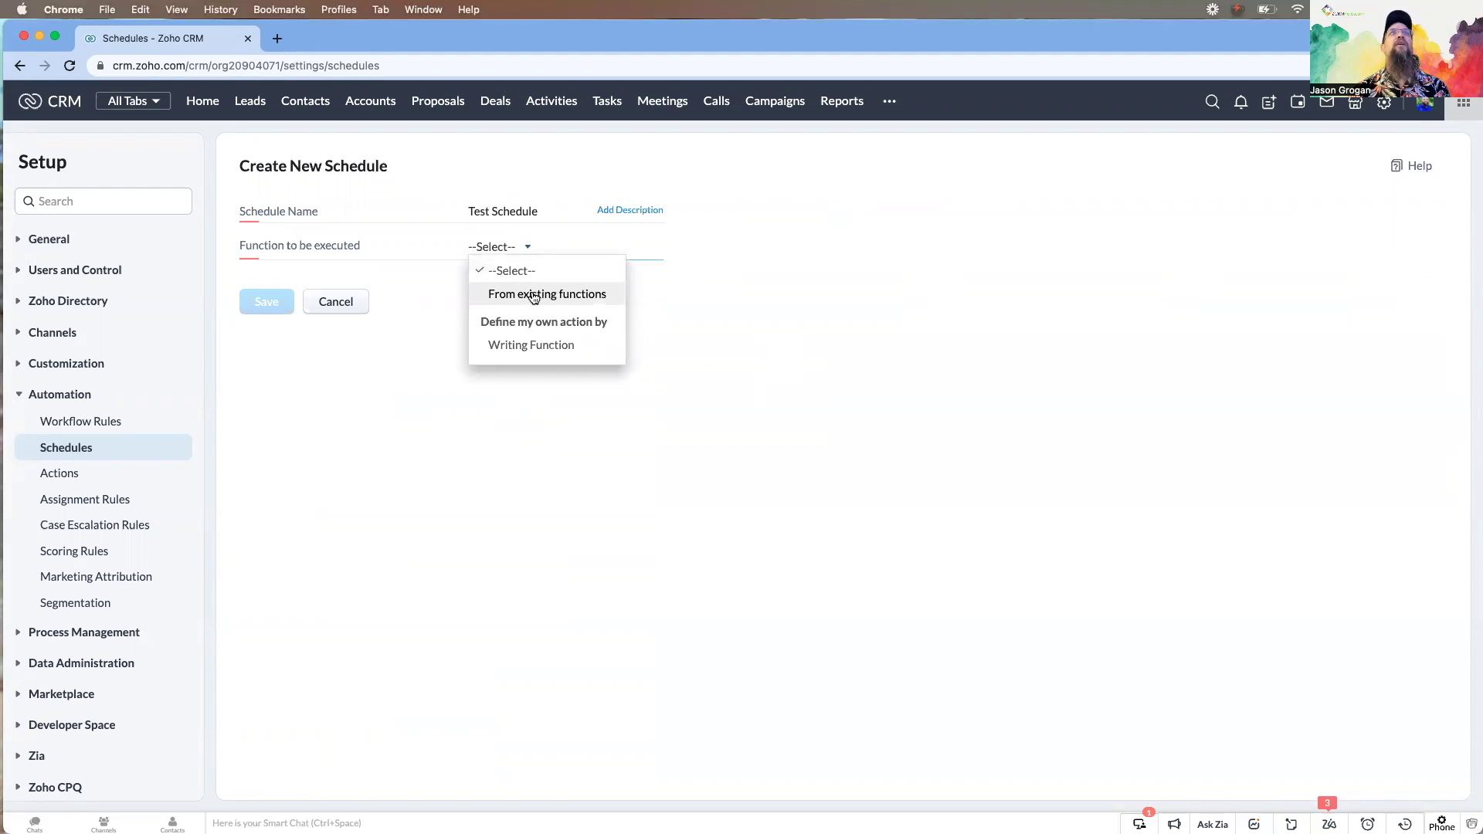
pyautogui.click(507, 346)
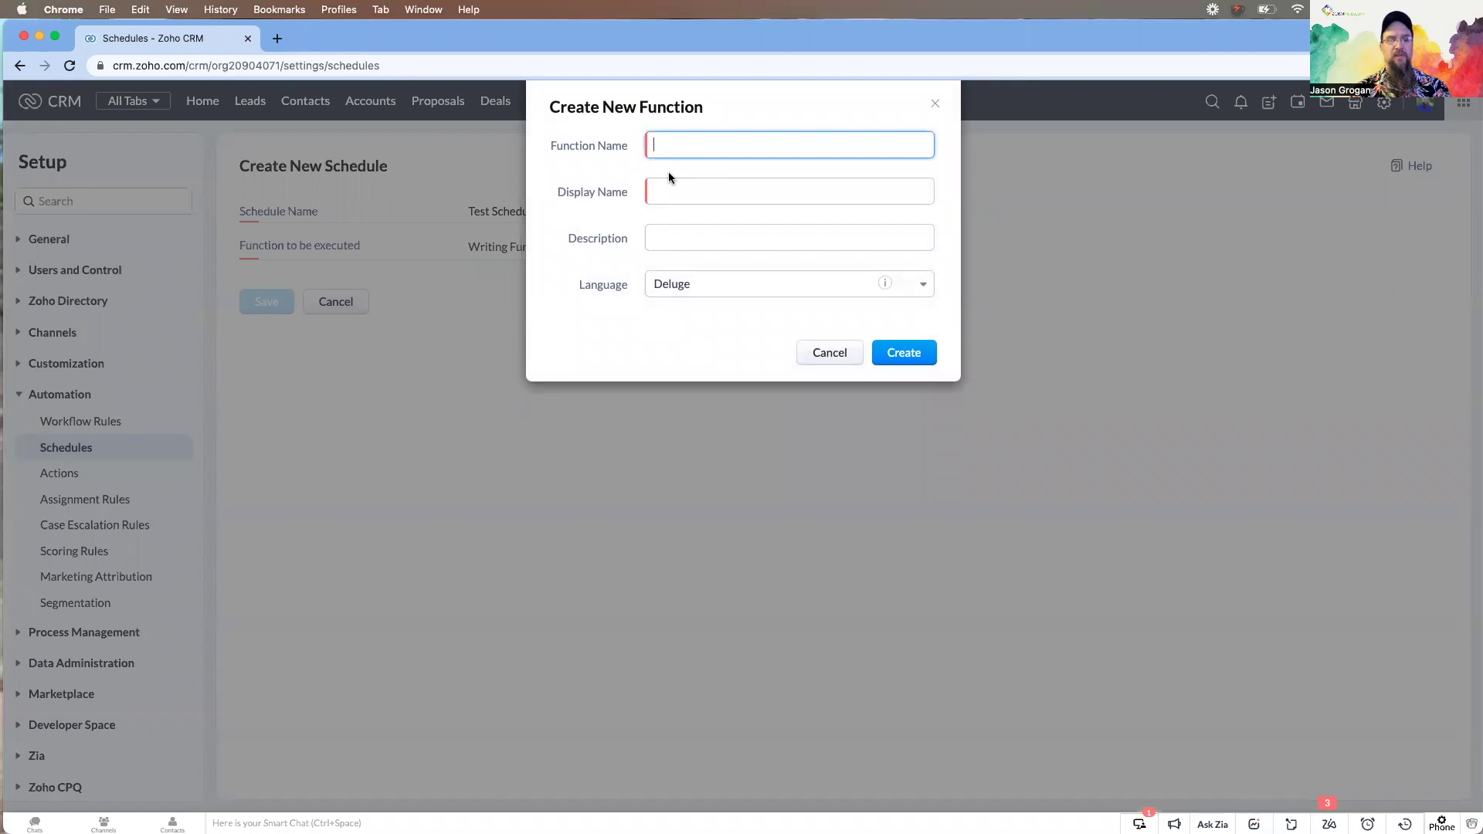
pyautogui.write('Test')
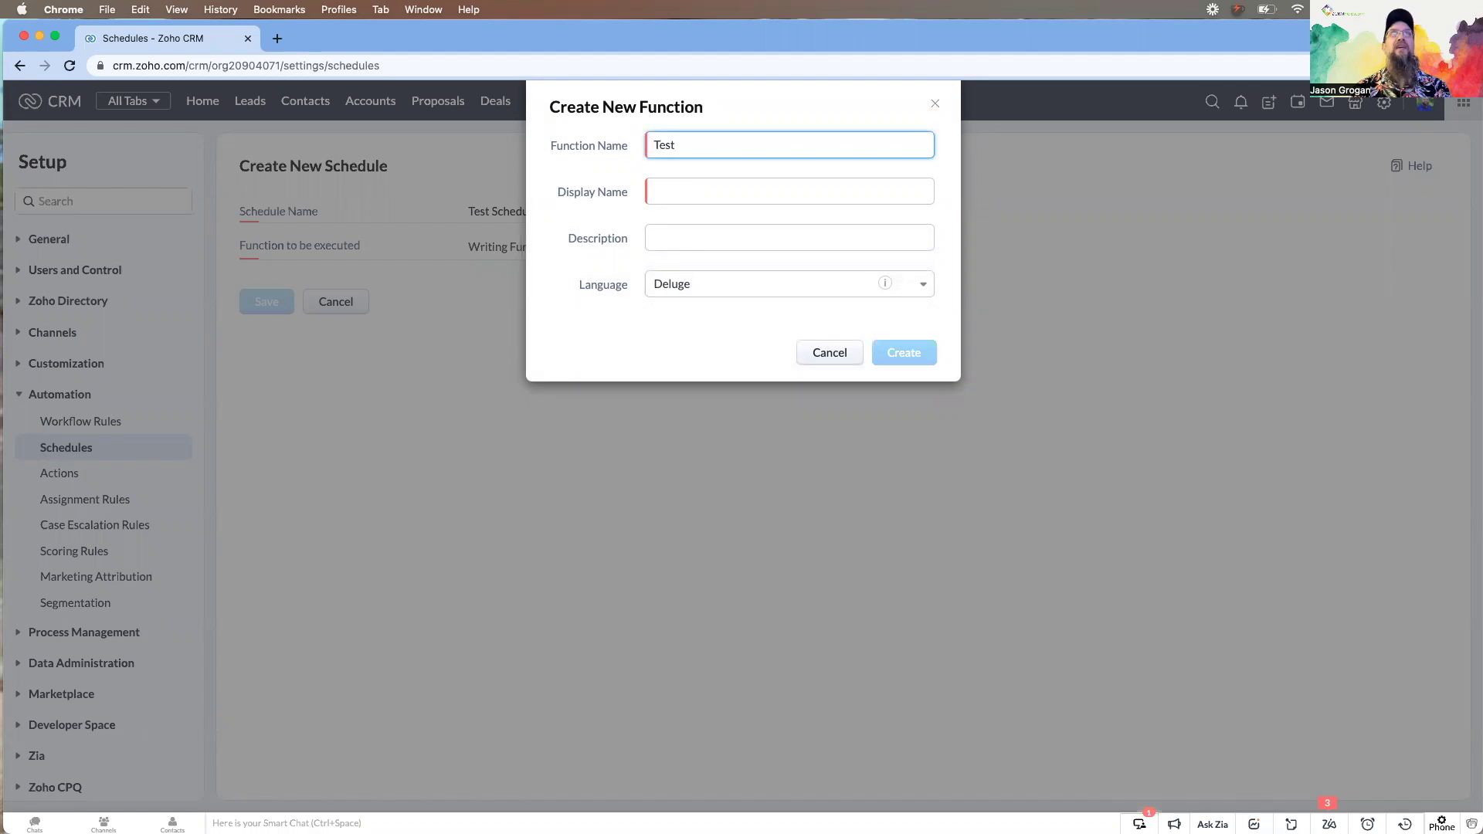
pyautogui.write('Schedule')
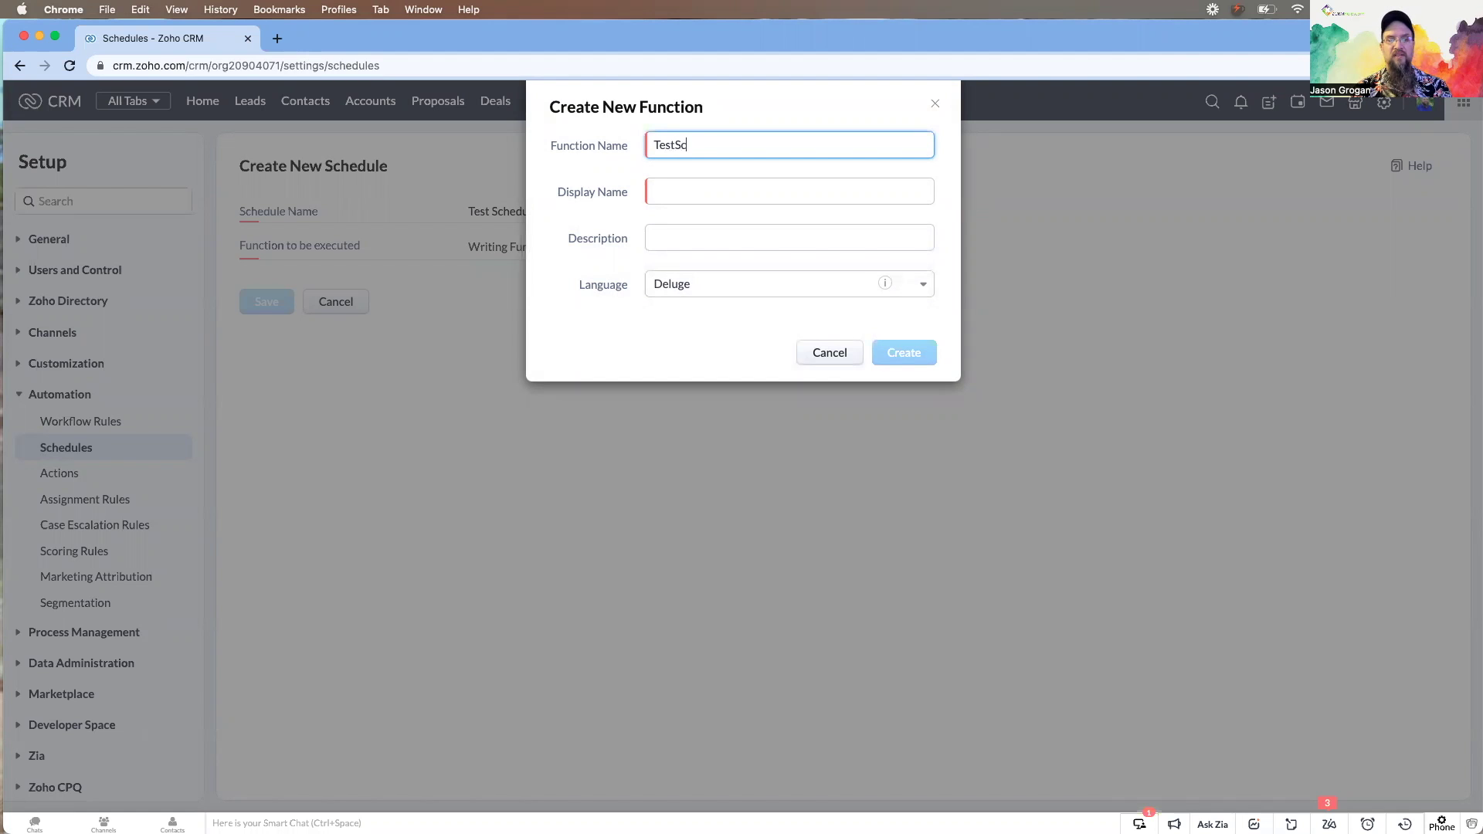
pyautogui.click(683, 189)
pyautogui.write('Test Schedule')
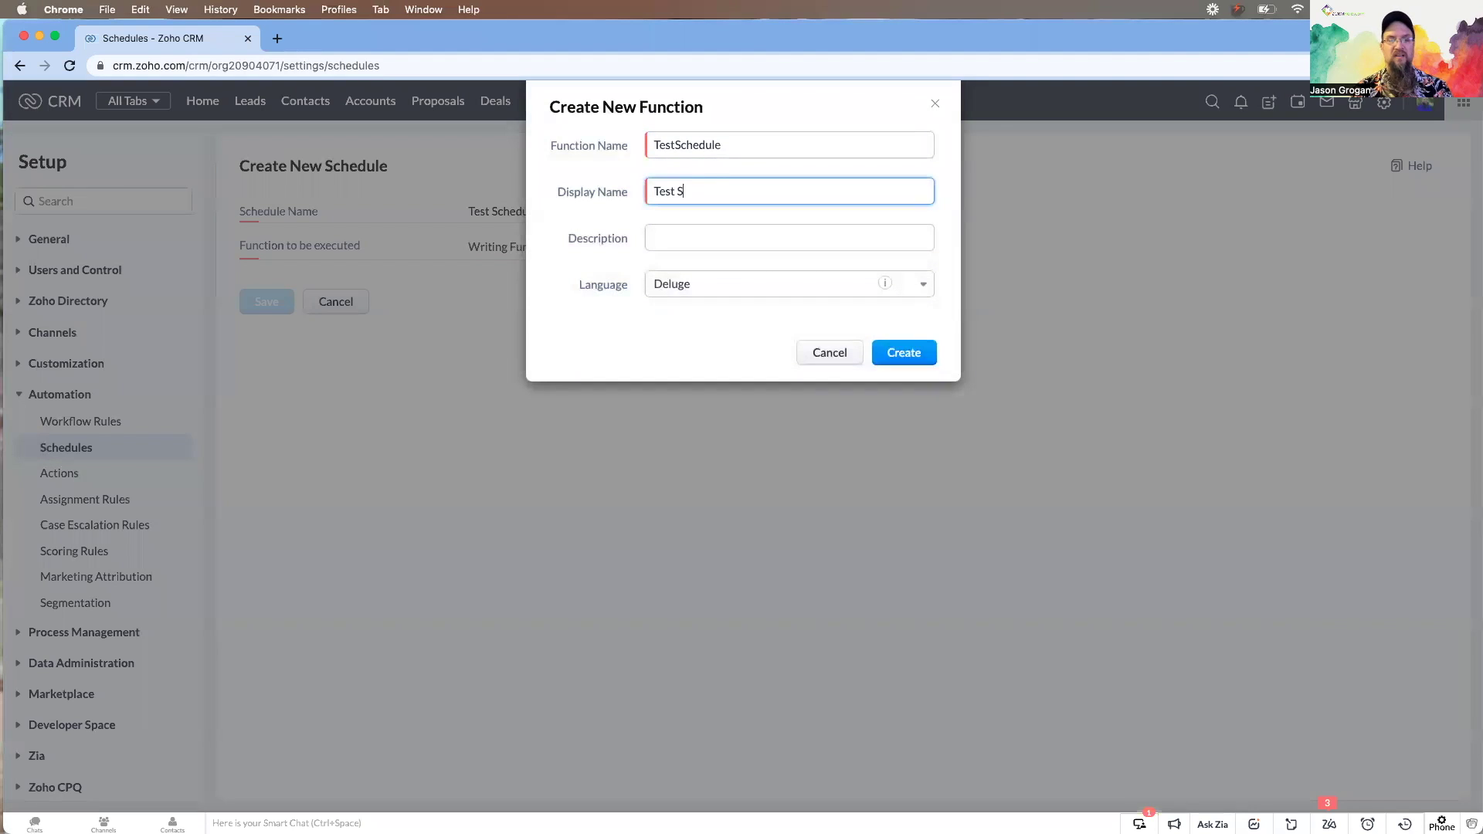
pyautogui.click(900, 352)
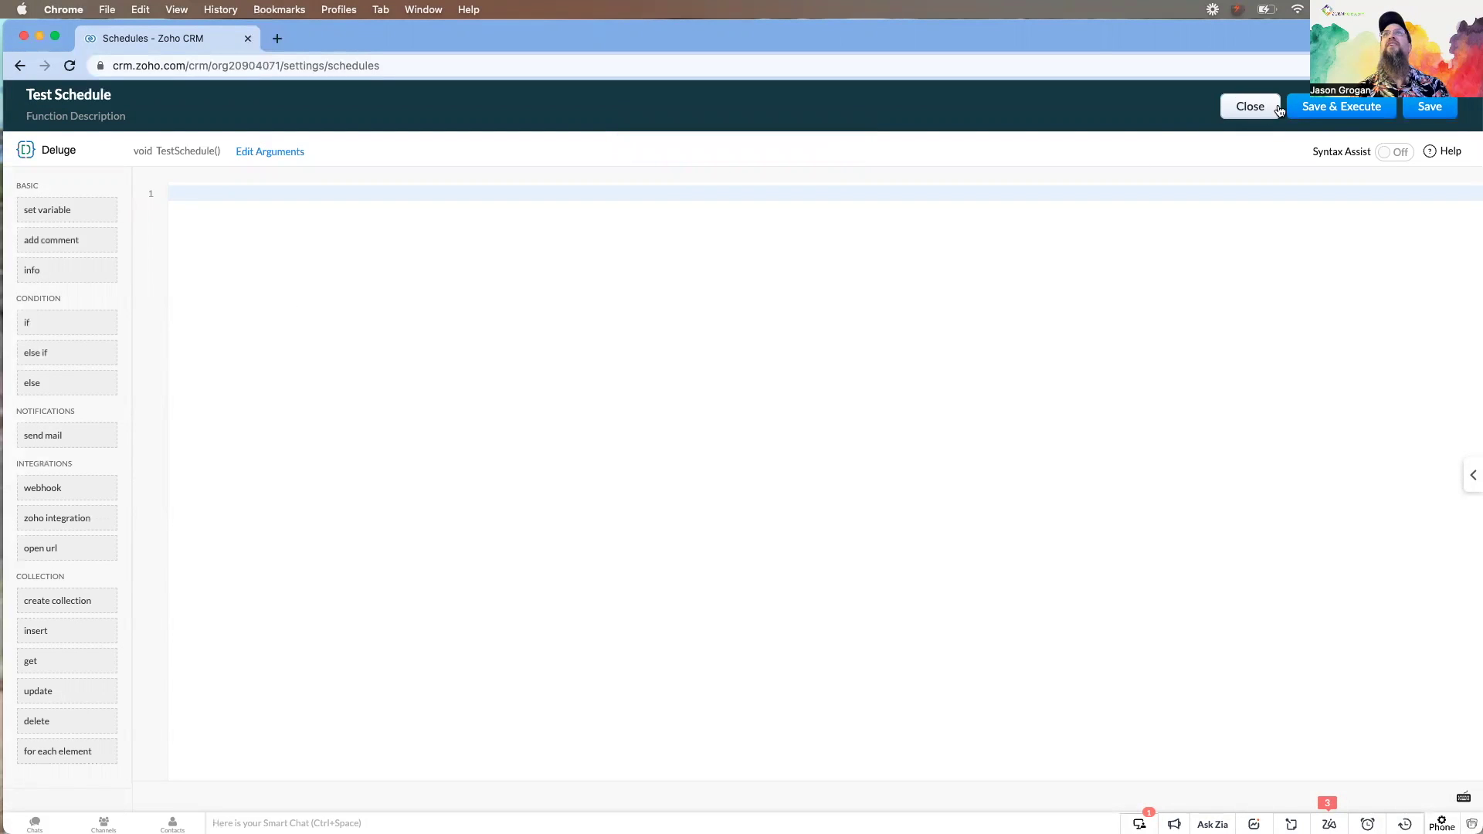
pyautogui.click(1251, 109)
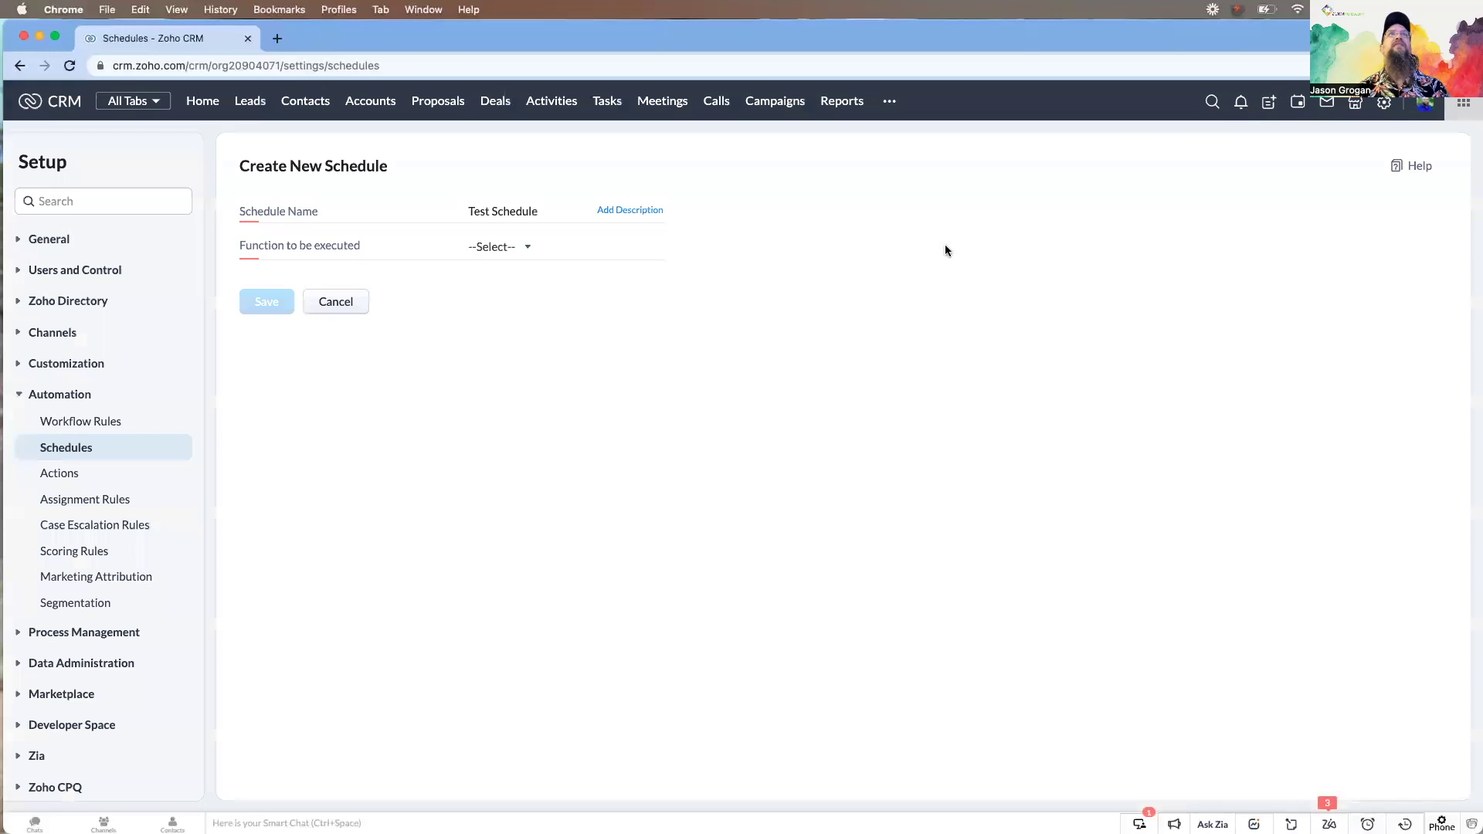
# Step: Set the schedule to run the existing Test Schedule function
pyautogui.click(523, 249)
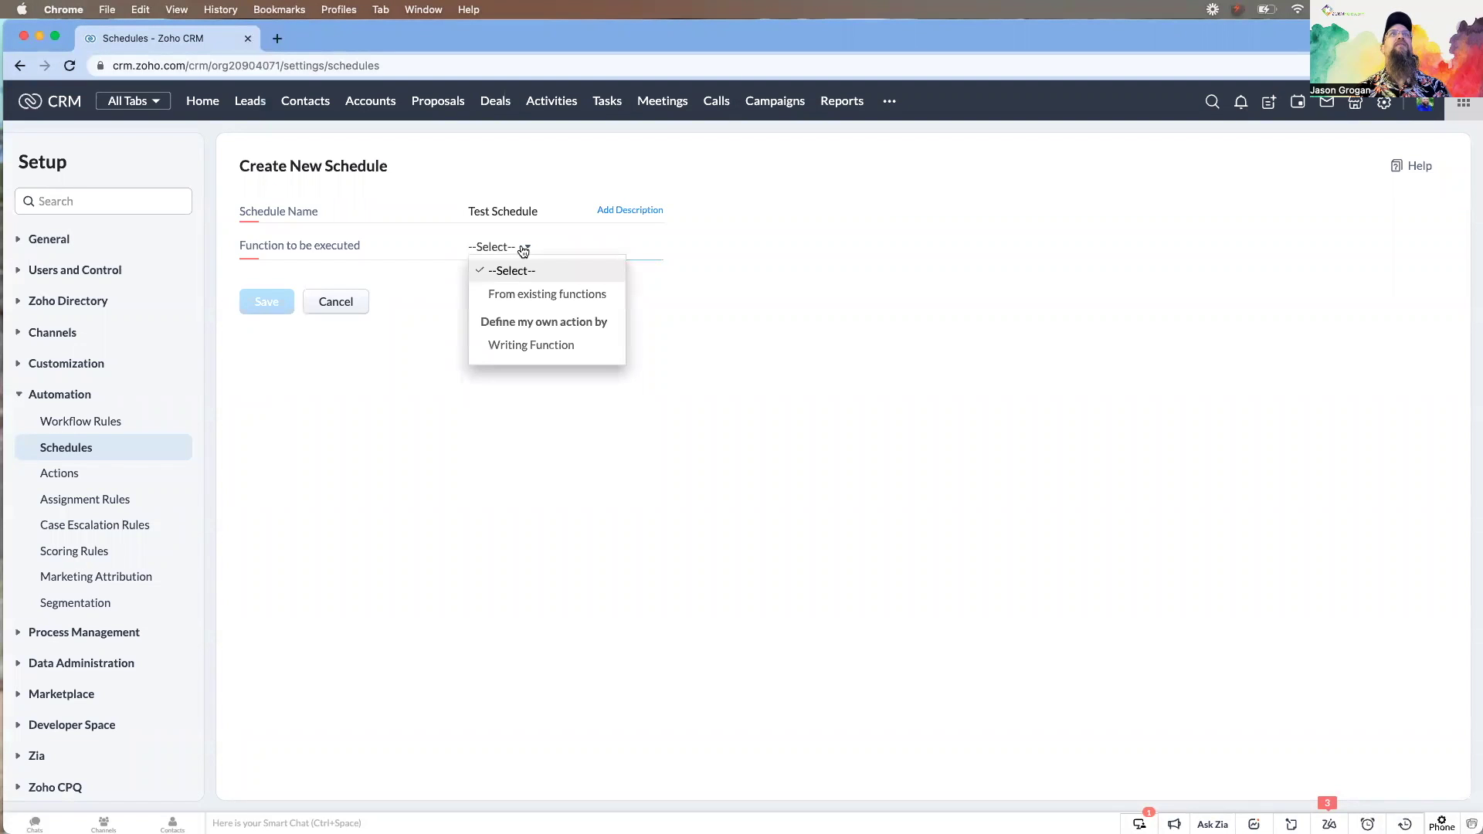
pyautogui.click(522, 297)
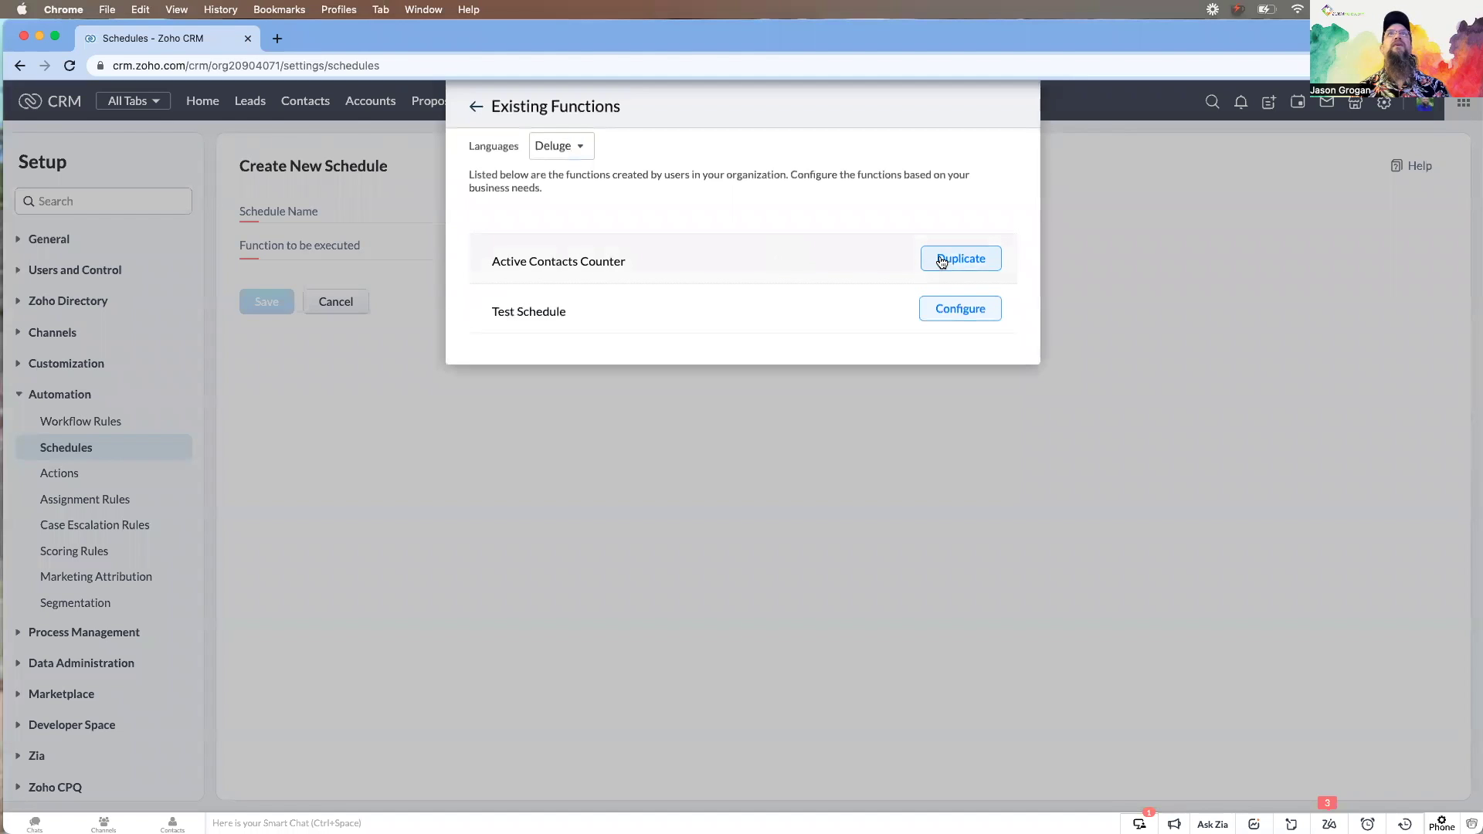
pyautogui.click(944, 308)
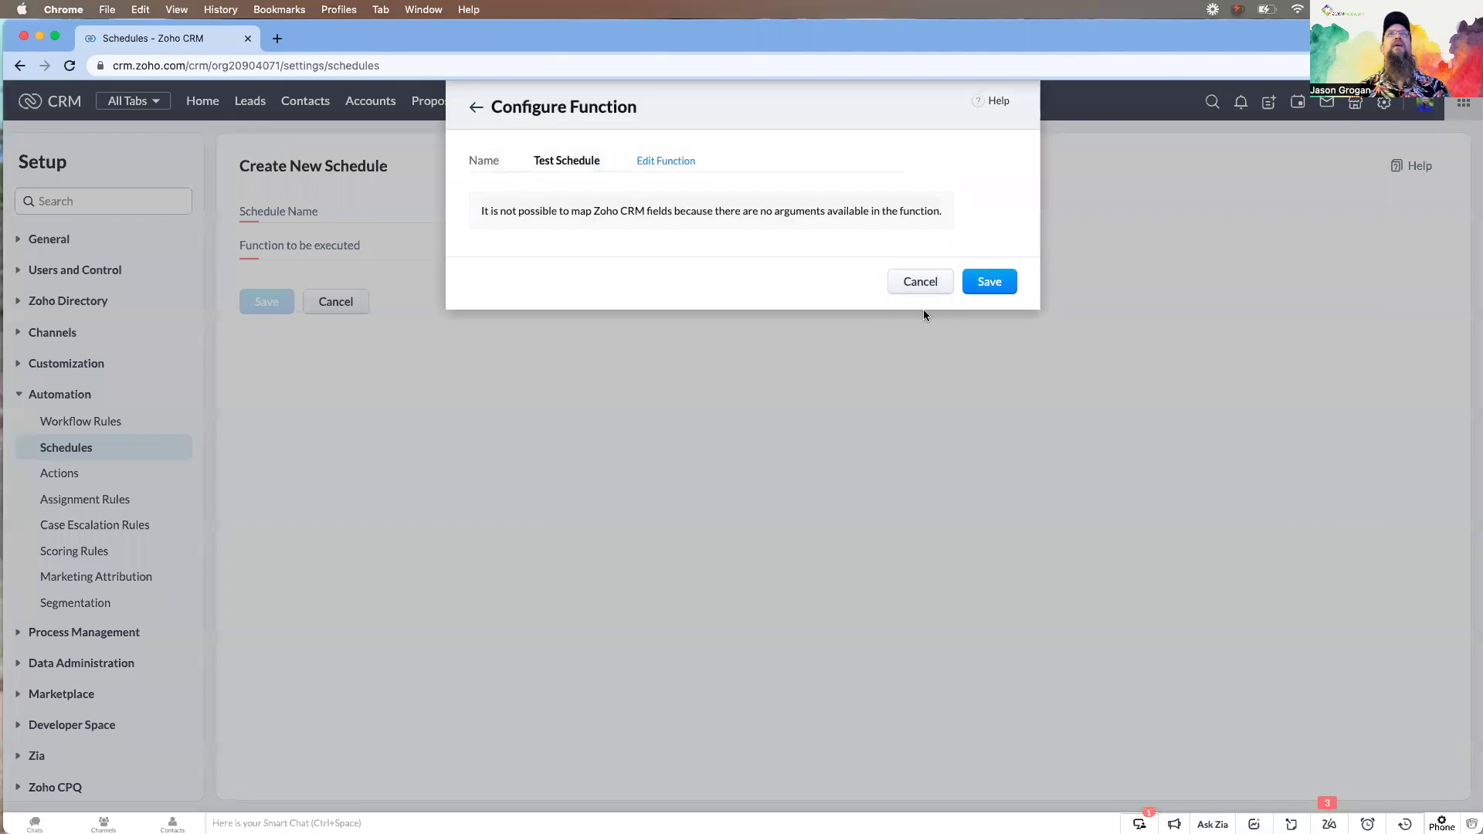
pyautogui.click(988, 279)
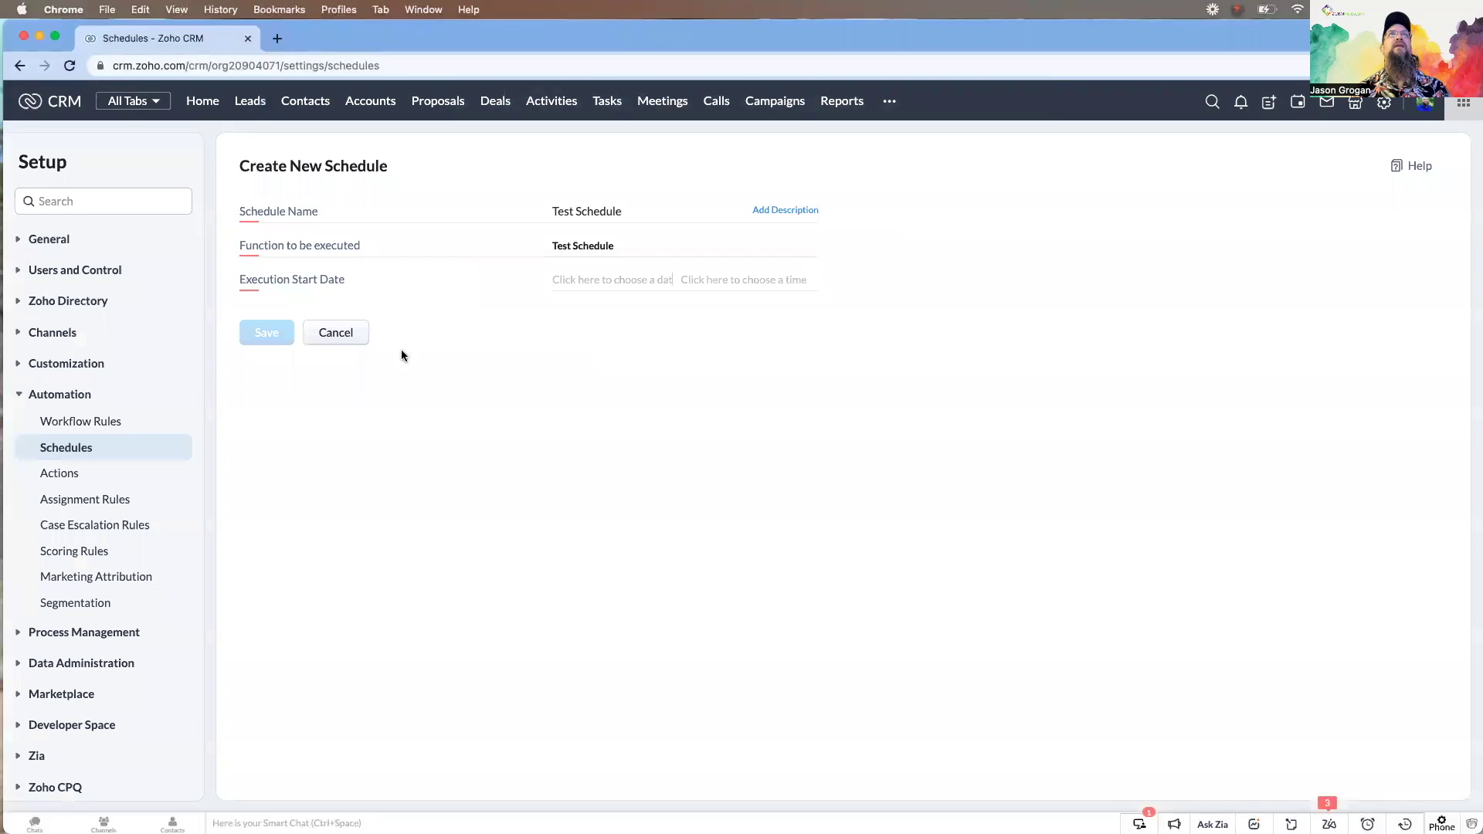
# Step: Start it Aug 31, 2022 at 05:00 PM, repeating every week
pyautogui.click(585, 281)
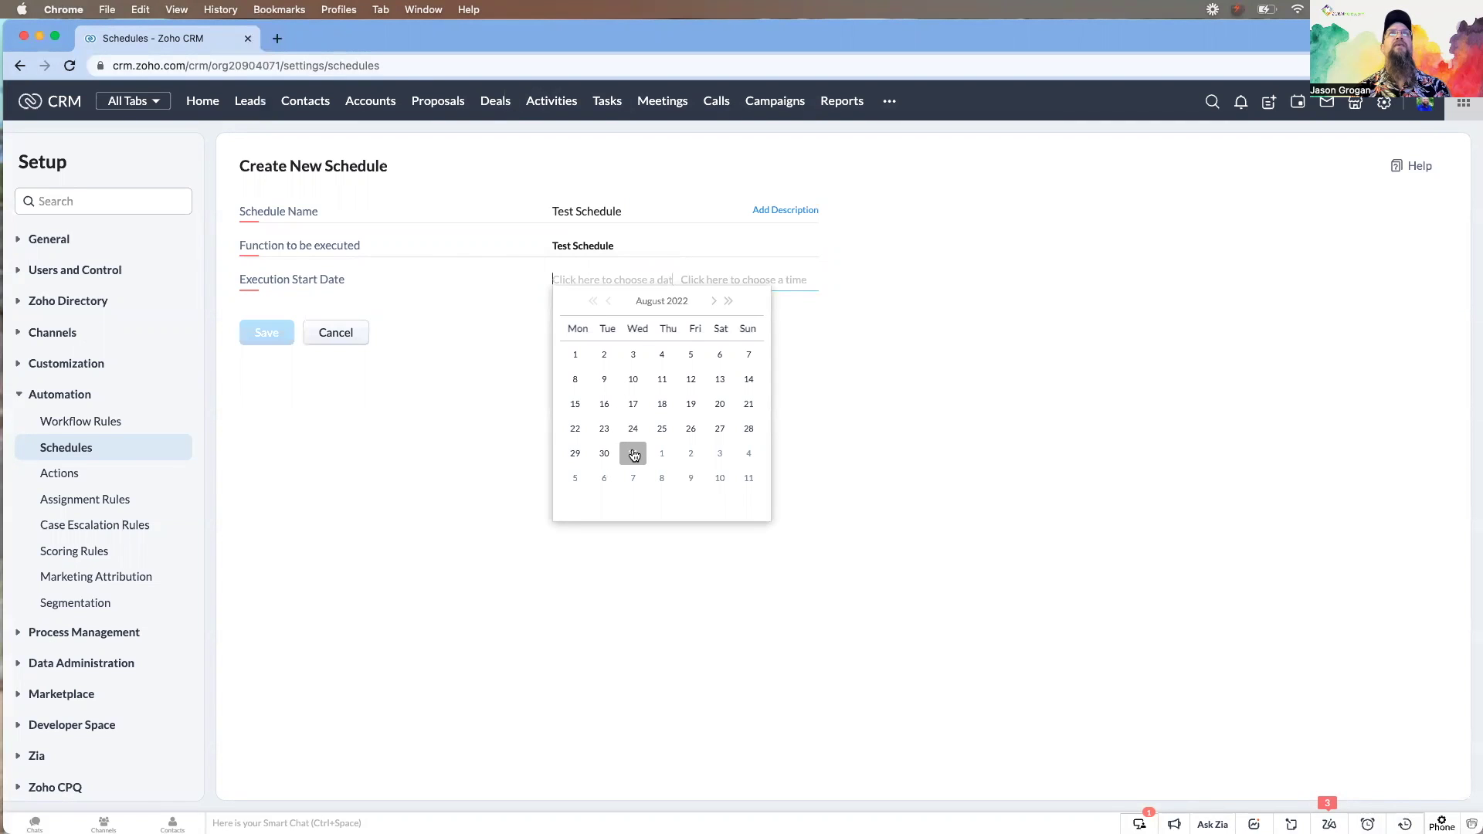
pyautogui.click(633, 454)
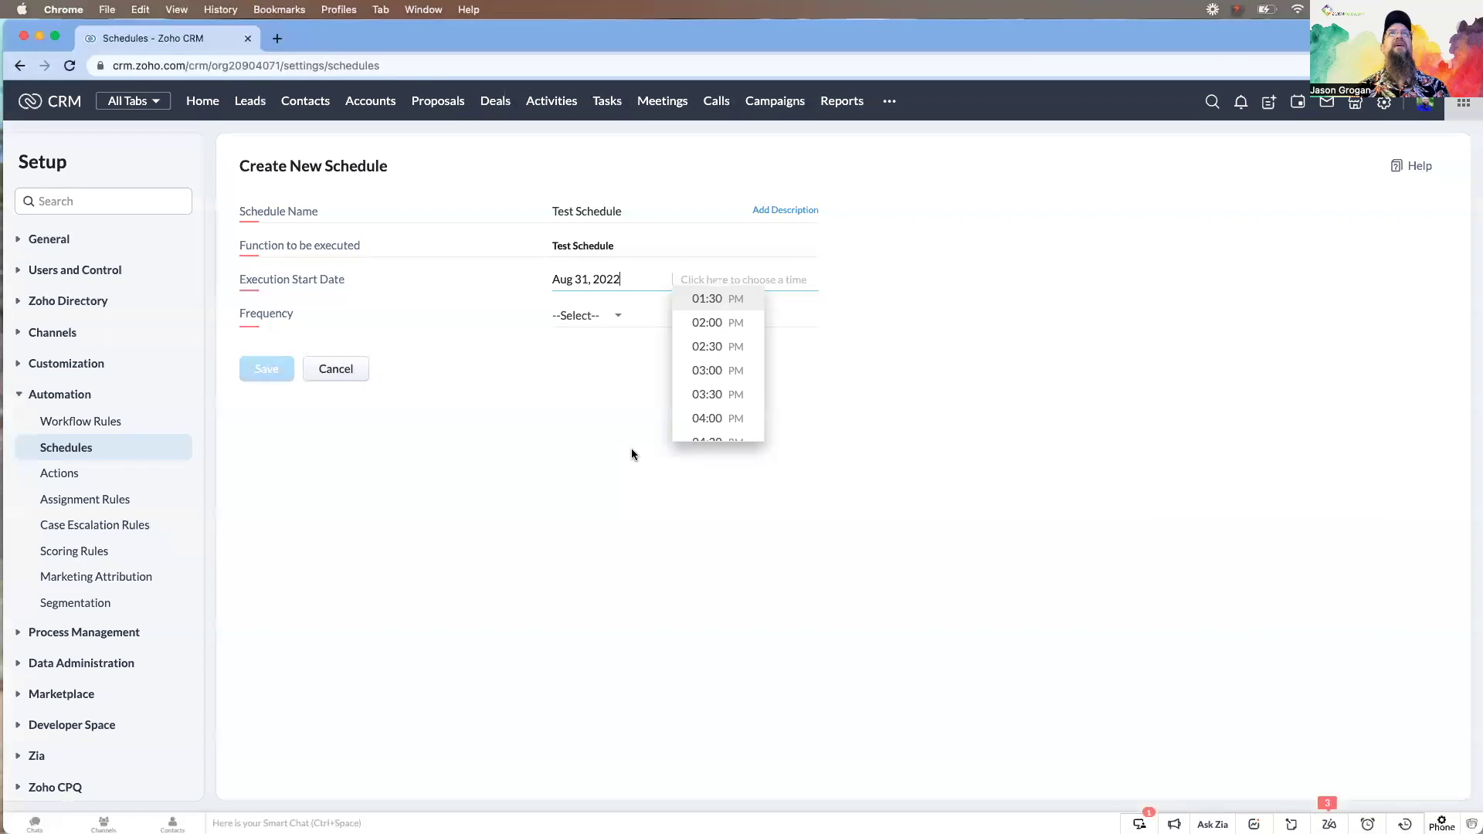
pyautogui.scroll(-2, 695, 417)
pyautogui.click(702, 416)
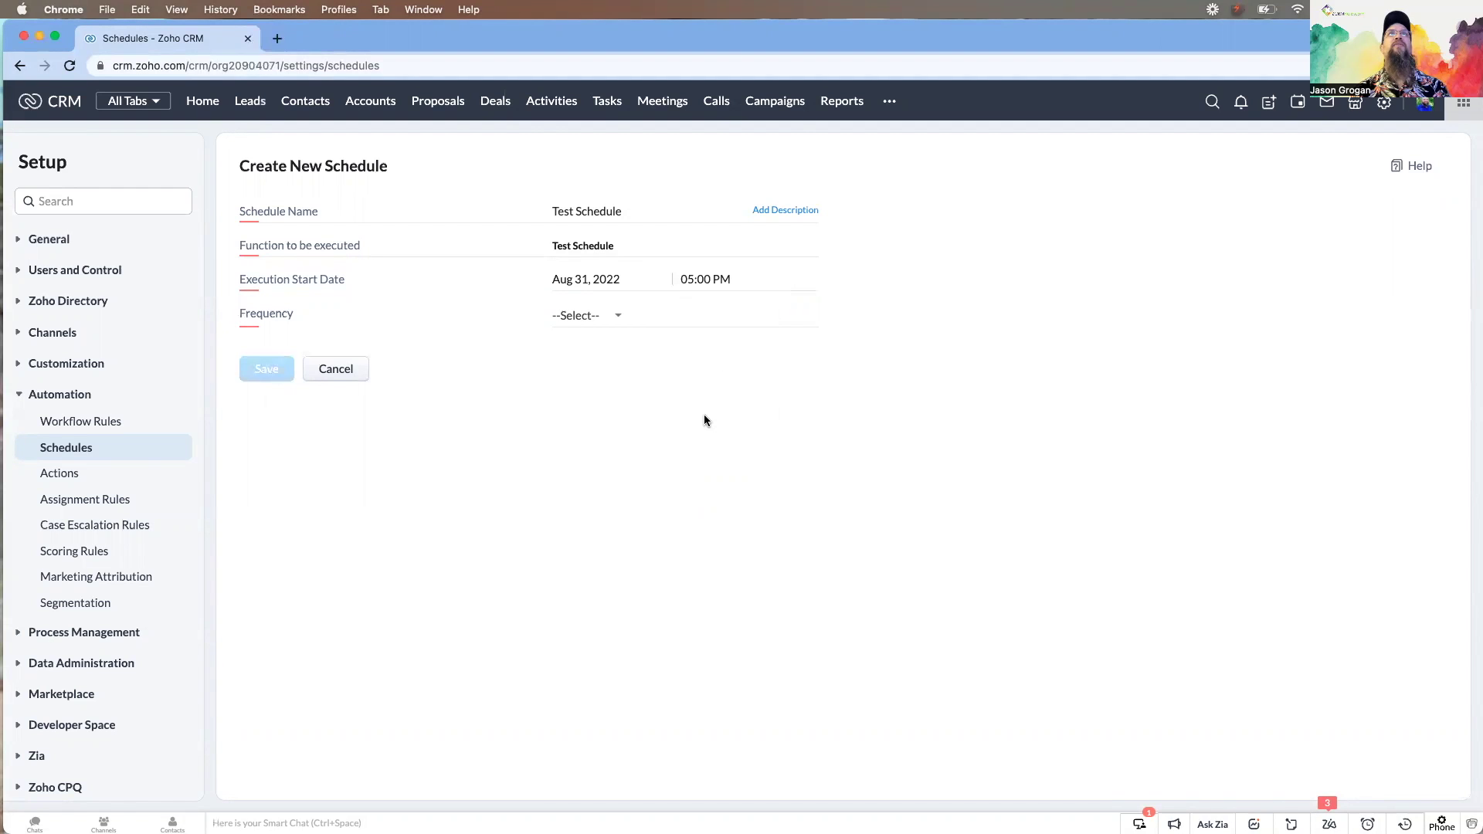
pyautogui.click(619, 317)
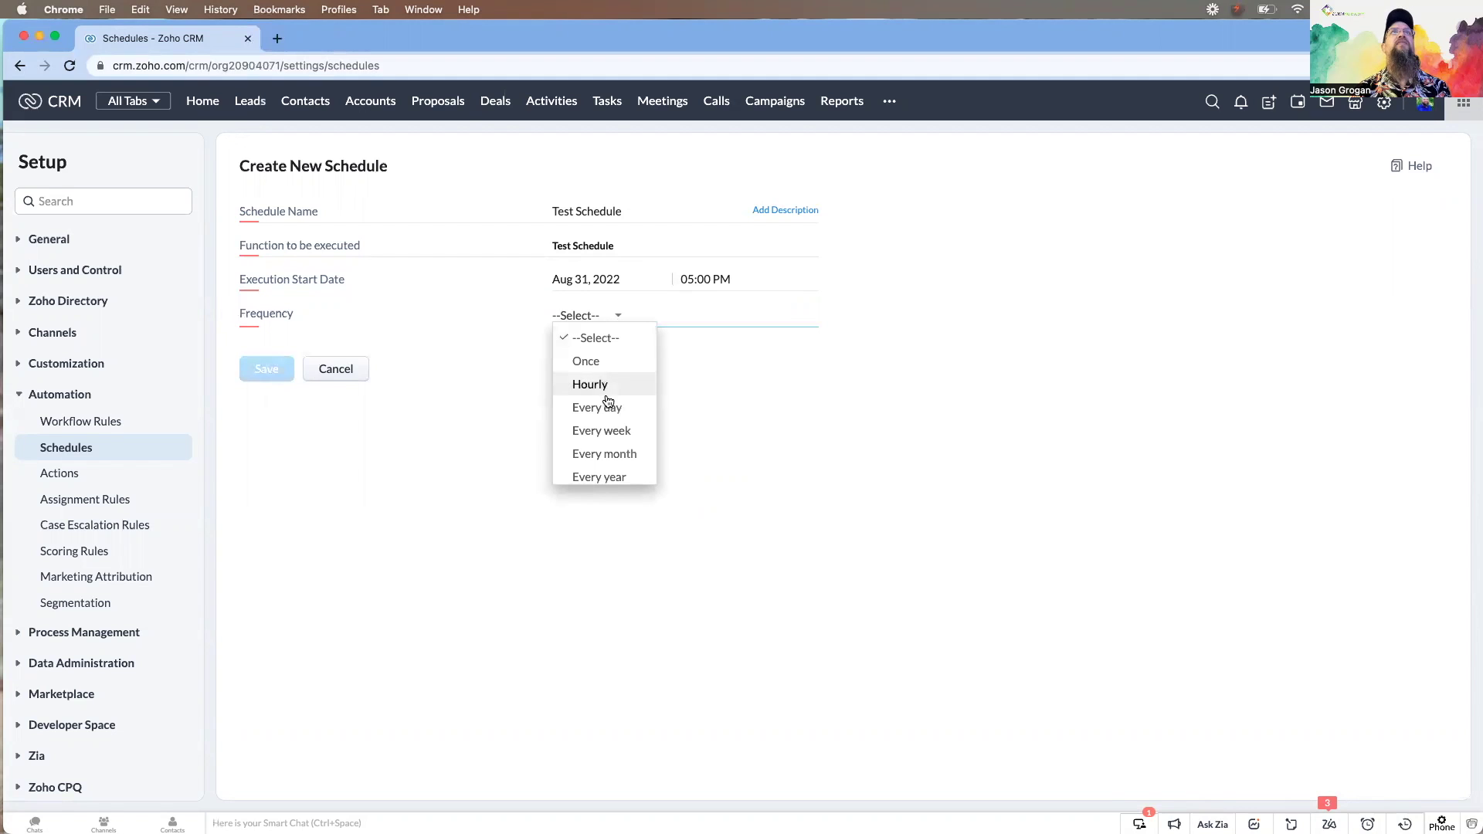
pyautogui.click(598, 435)
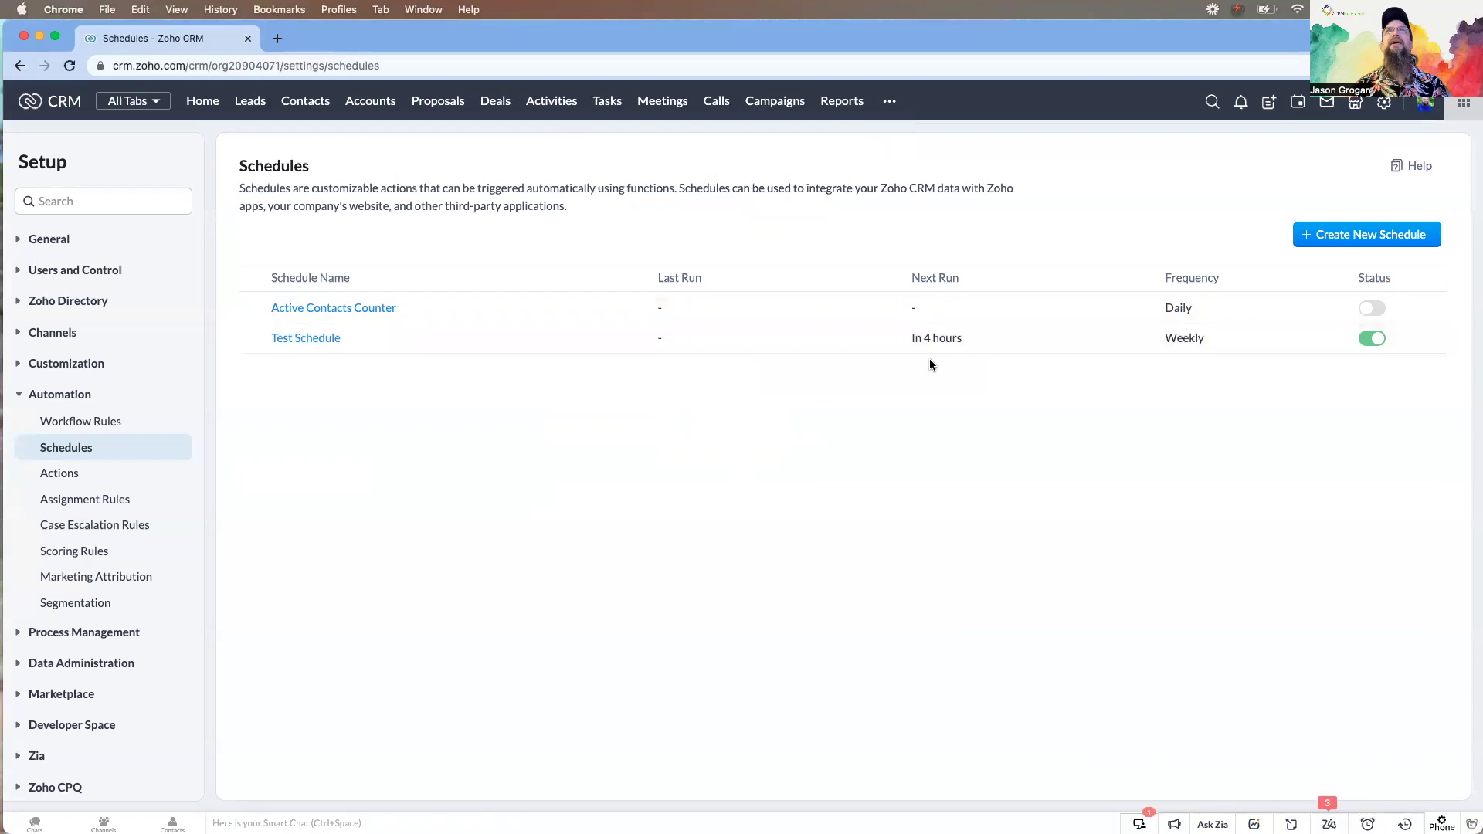
pyautogui.moveTo(979, 353)
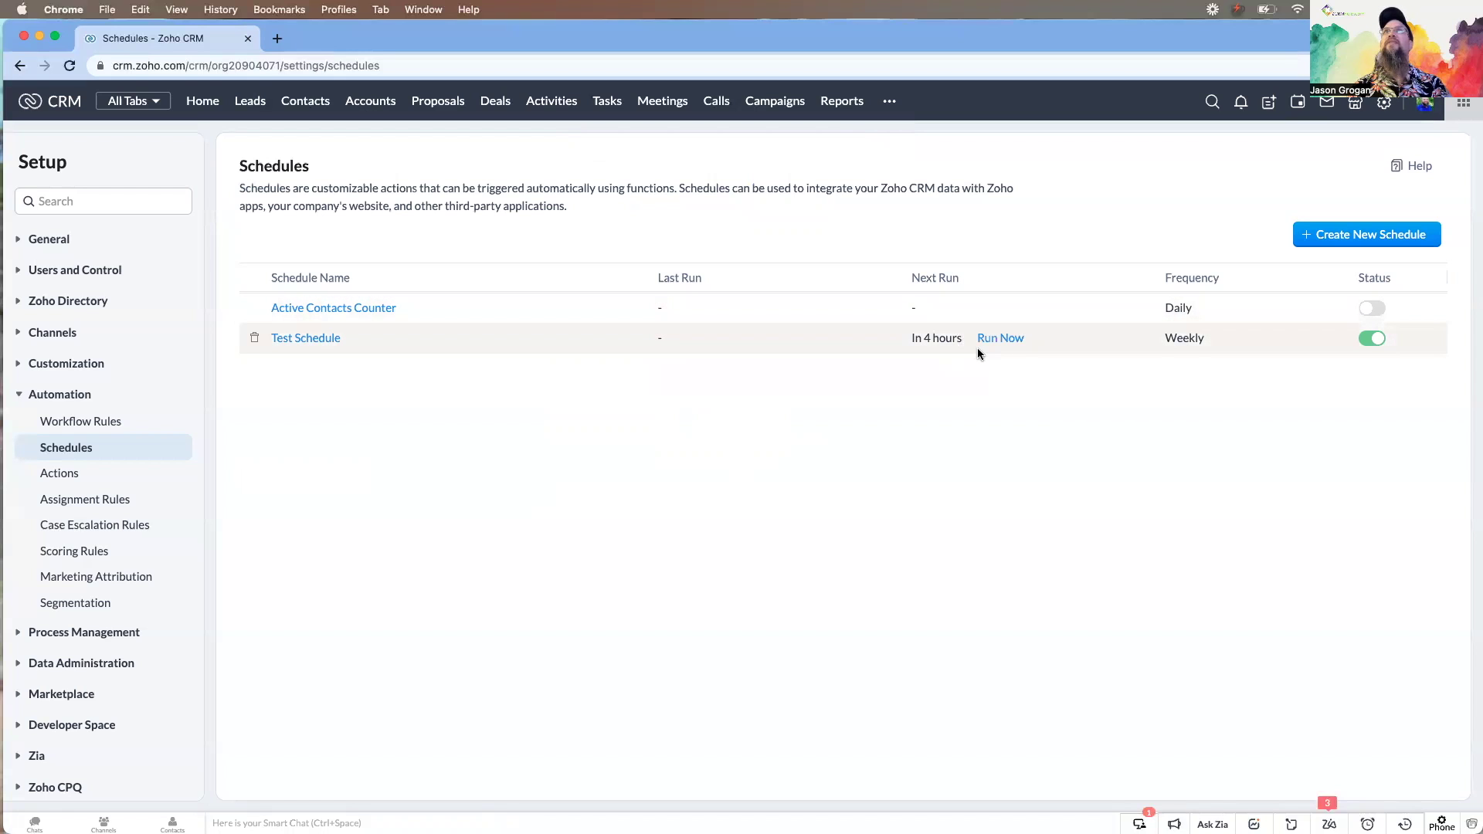